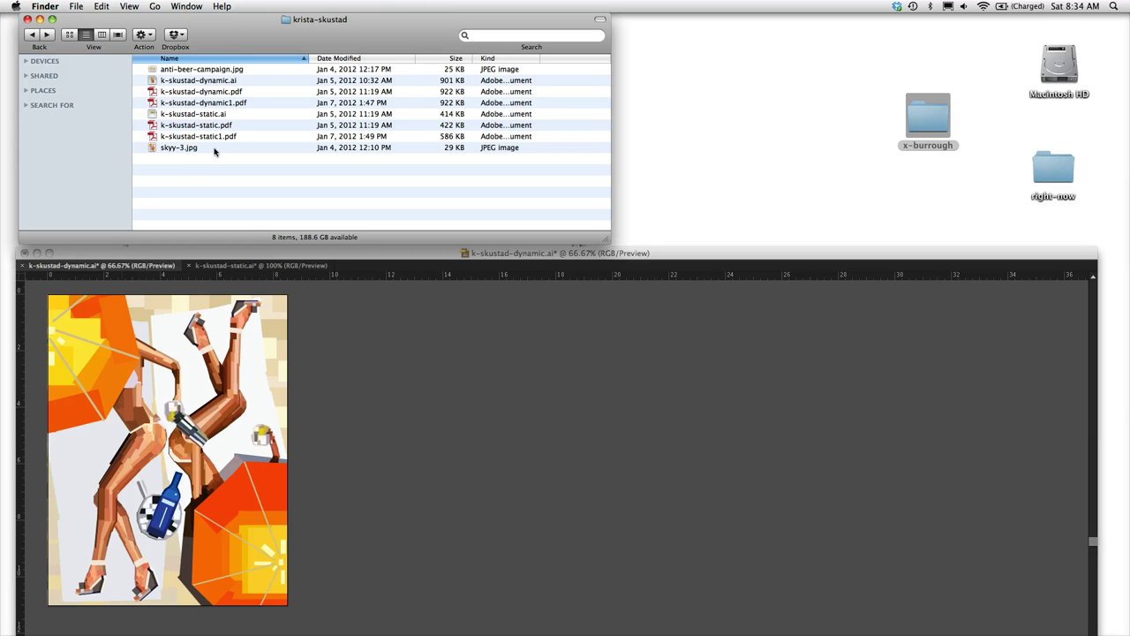
Step: Move the x-burrough desktop folder slightly left, then open and close its window
click(878, 118)
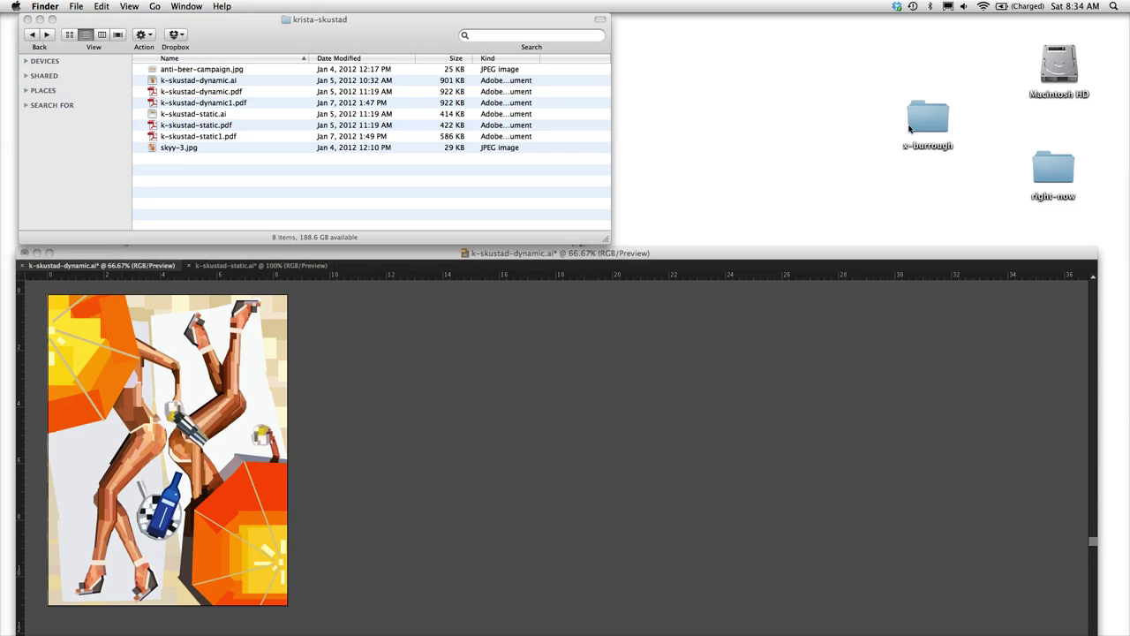
drag(926, 124, 827, 119)
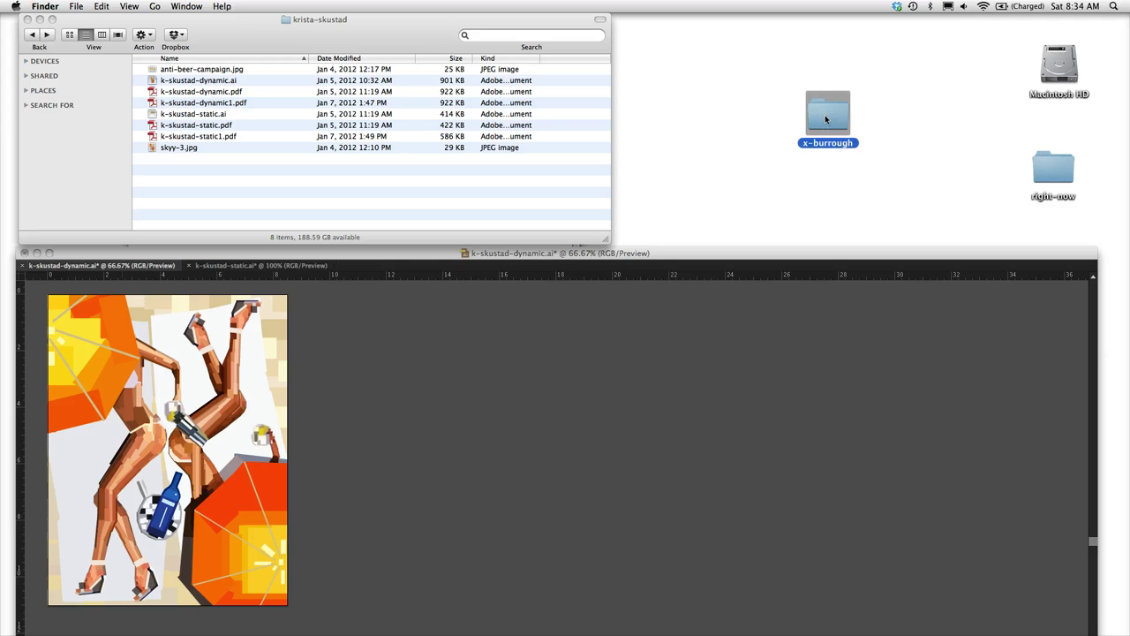
double_click(824, 129)
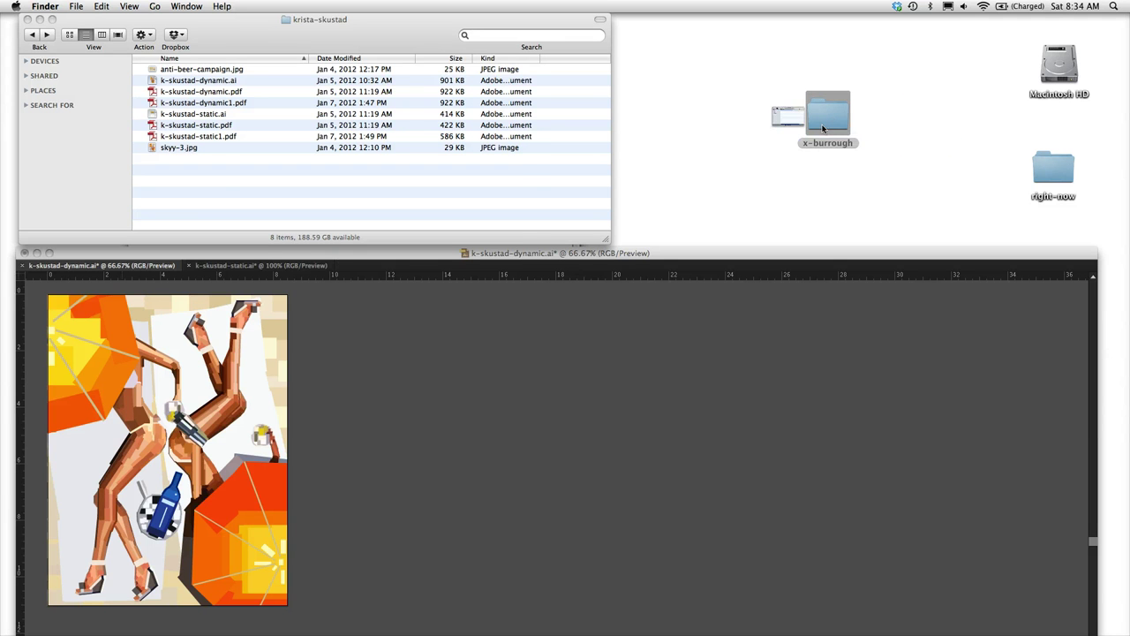
click(37, 32)
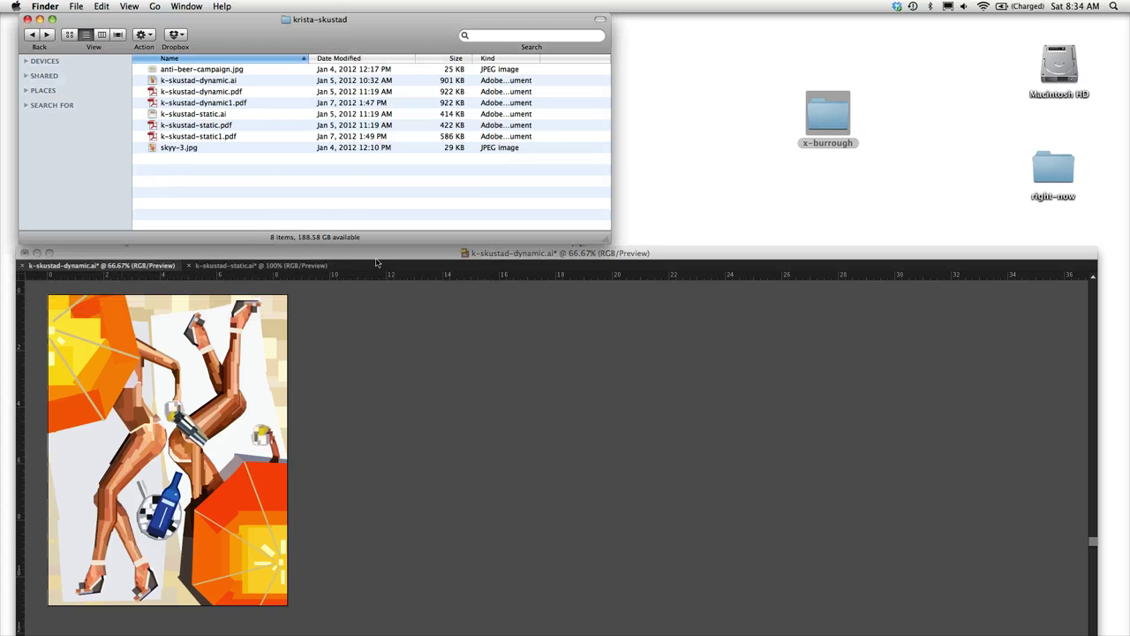
Step: Bring Illustrator forward full-screen, glance at k-skustad-static.ai, and return to k-skustad-dynamic.ai
click(421, 324)
drag(417, 257, 359, 61)
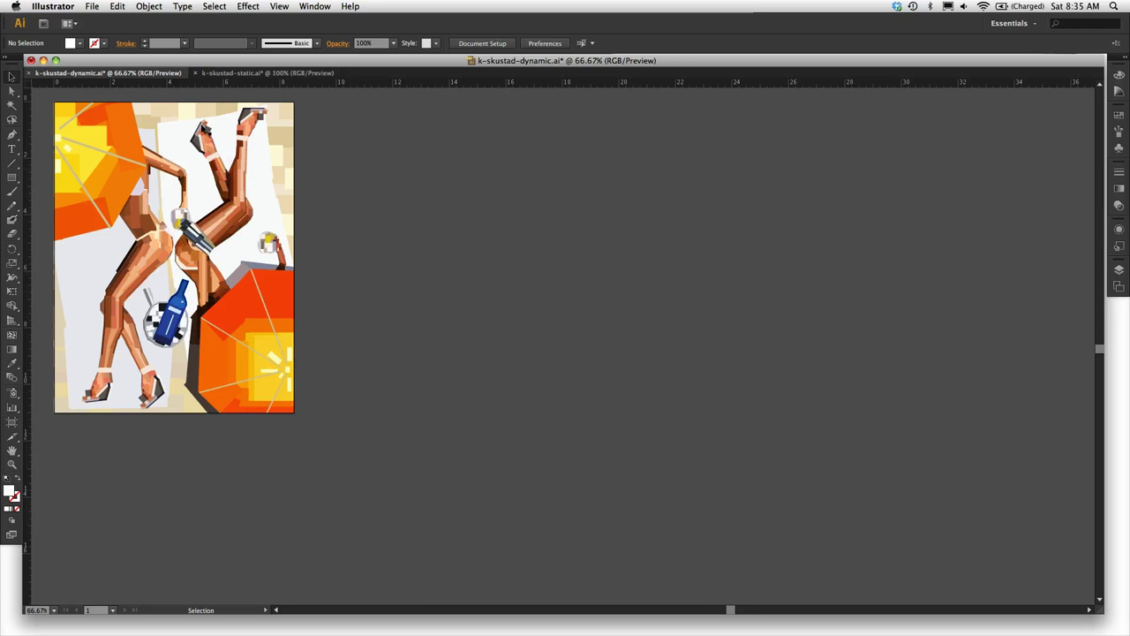
click(226, 75)
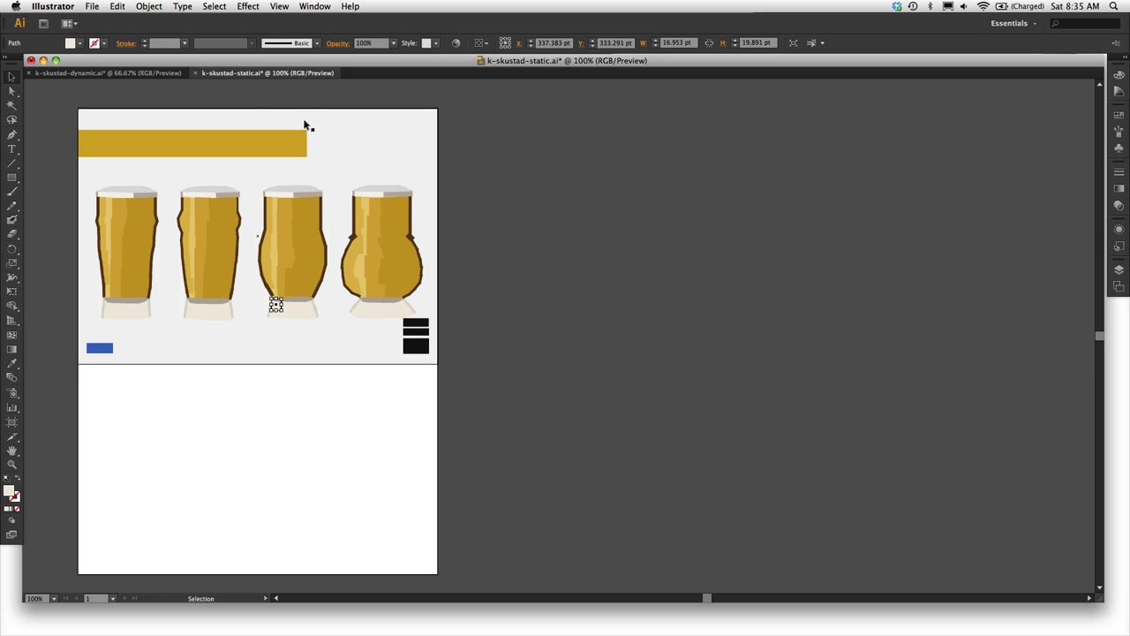
click(343, 85)
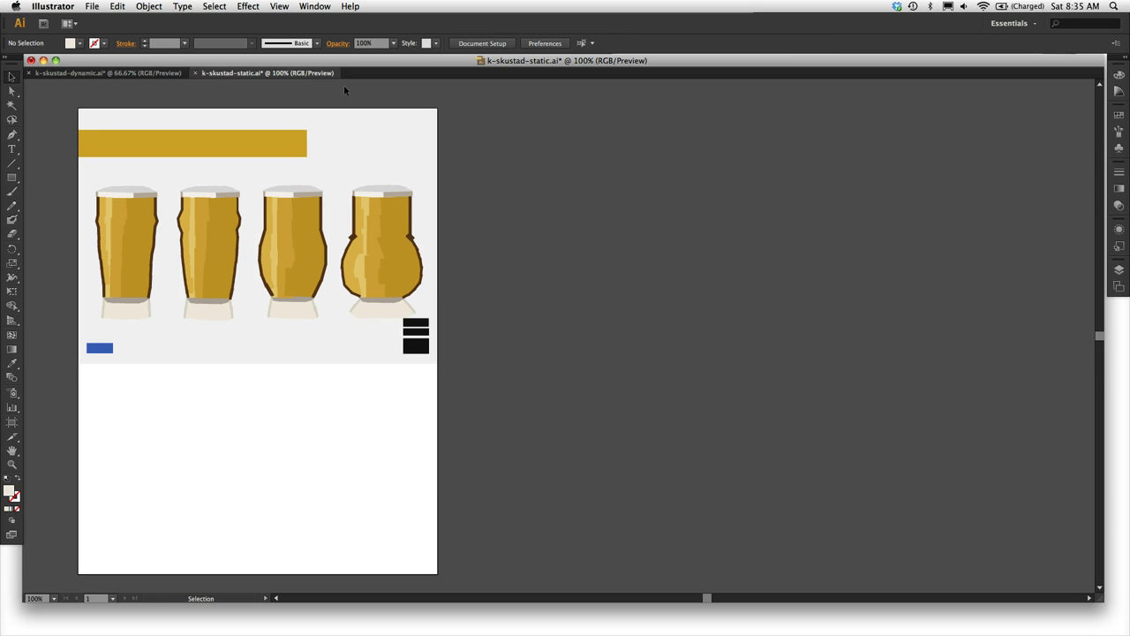
click(142, 74)
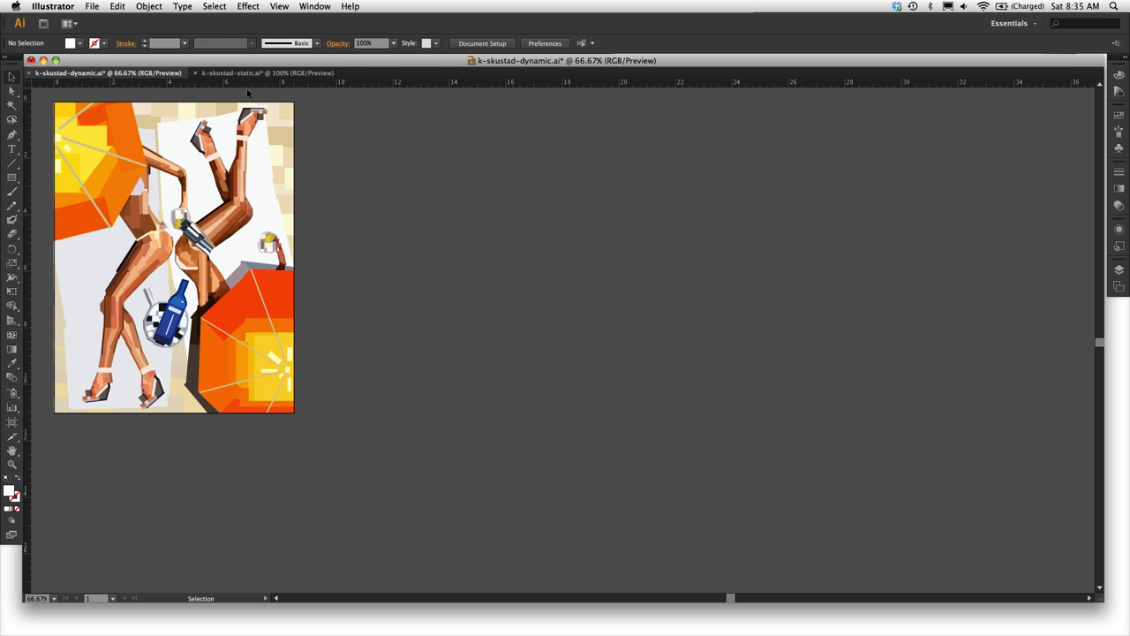
Step: Toggle the rulers on in k-skustad-dynamic.ai, leaving the ruler units unchanged
key(a)
key(v)
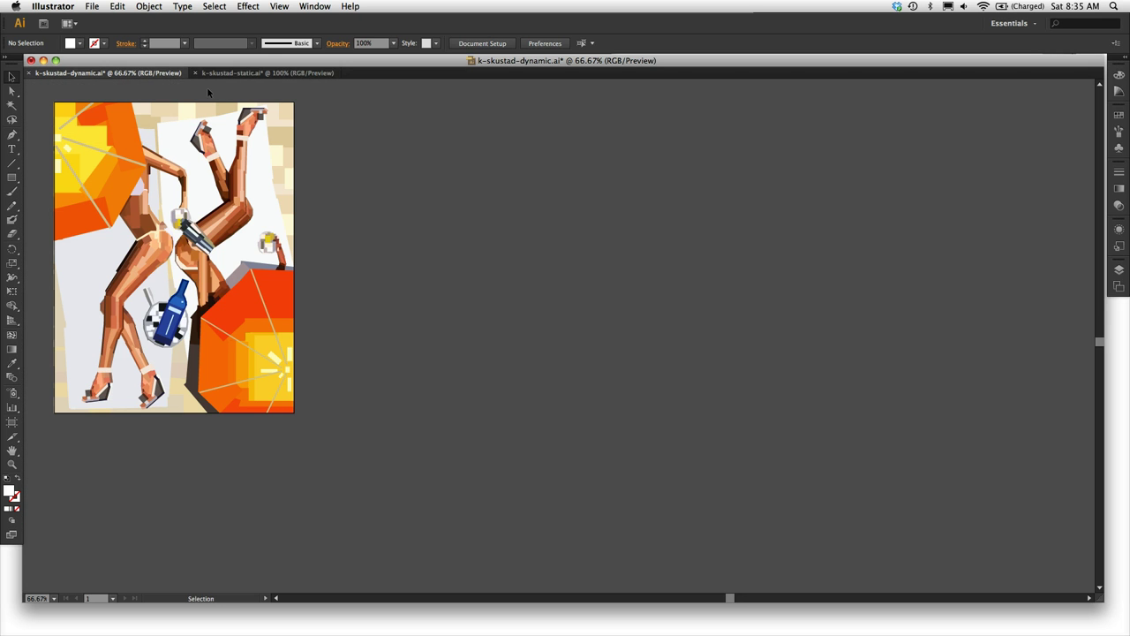
key(super+r)
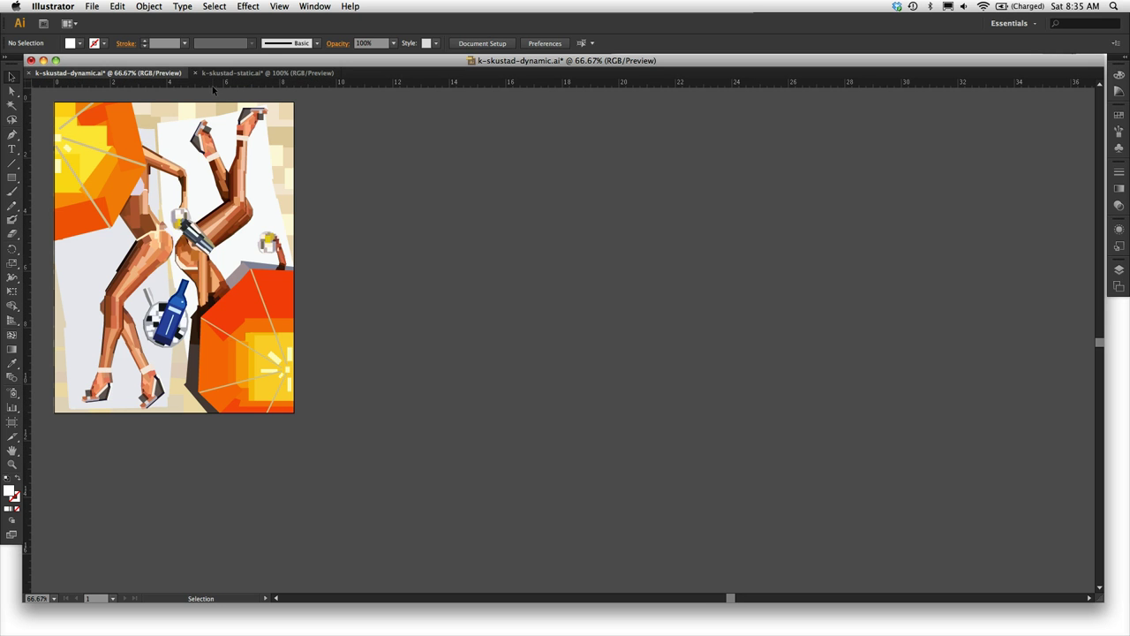
key(a)
key(super+r)
key(v)
key(super+r)
right_click(239, 84)
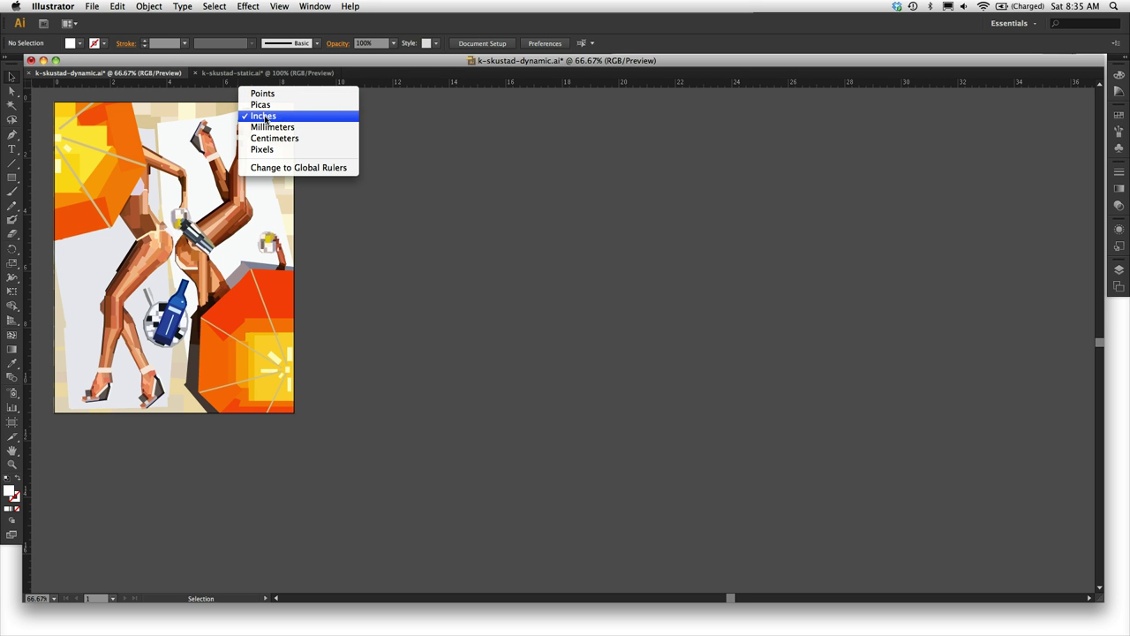
click(164, 97)
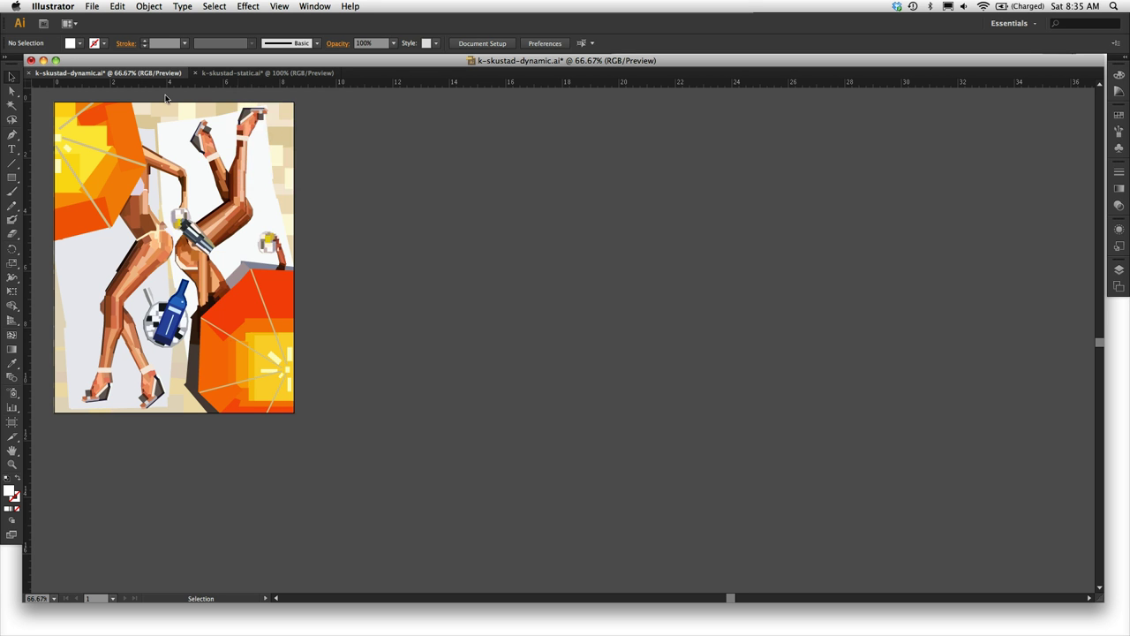
Step: Show rulers in k-skustad-static.ai and switch the ruler units to inches
click(252, 72)
key(super+r)
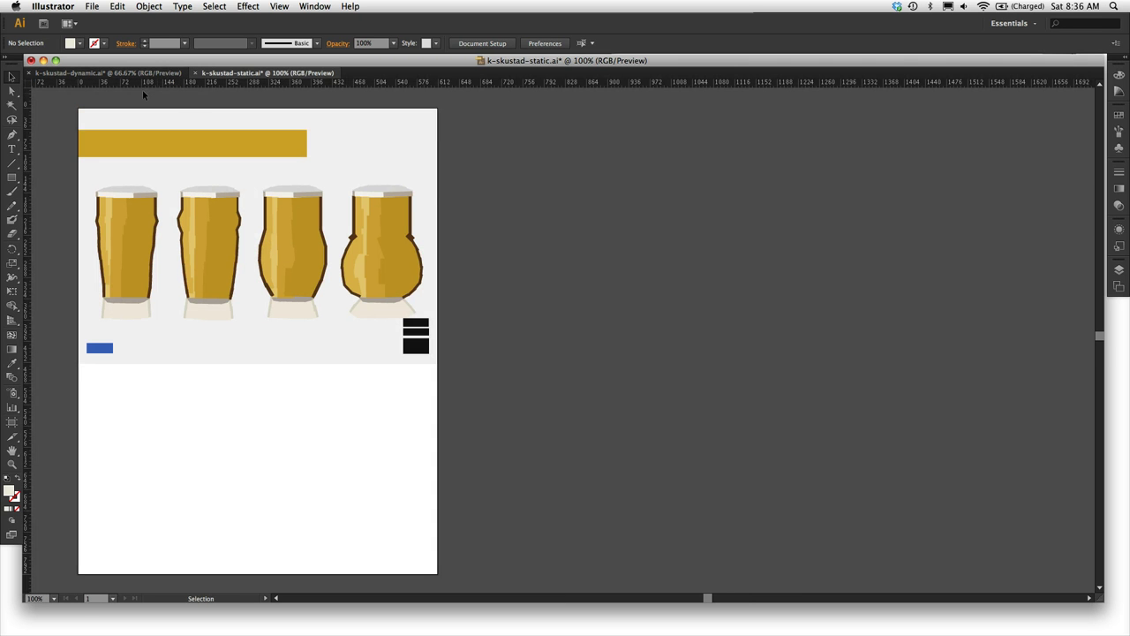
right_click(130, 84)
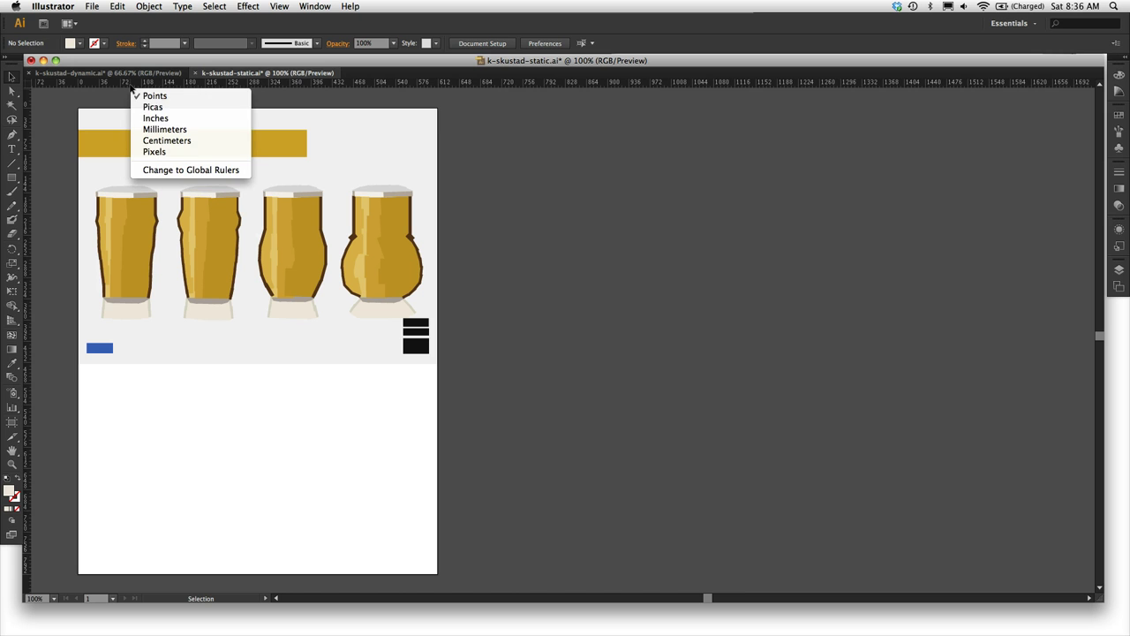
click(161, 118)
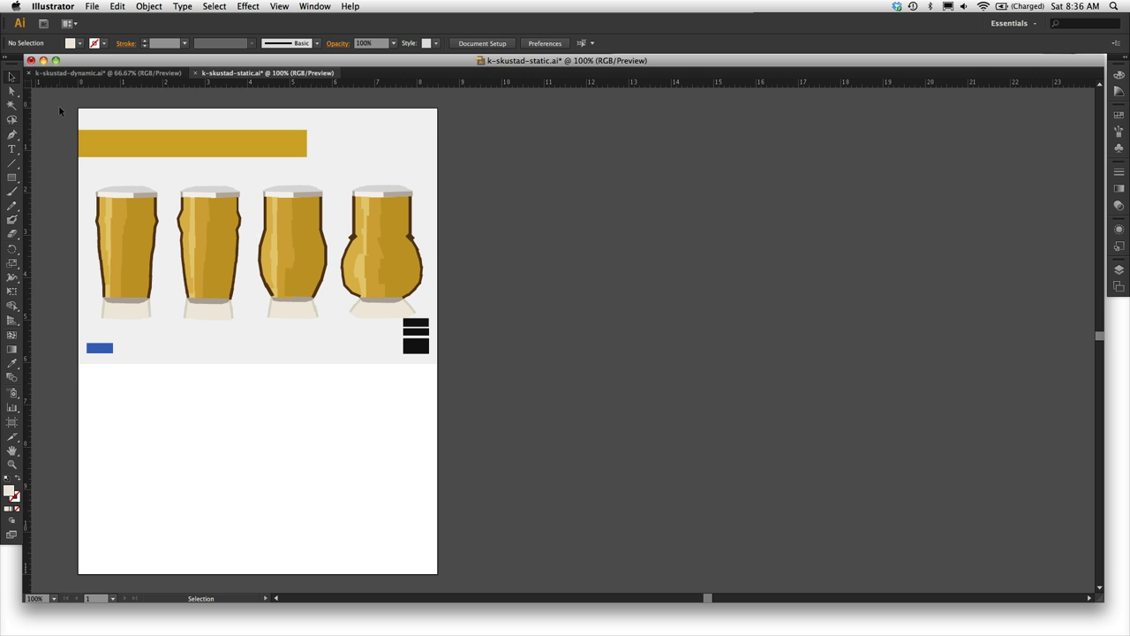
Step: Lock Layer 9 in k-skustad-static.ai's Layers panel and clear the selection
drag(58, 105, 493, 383)
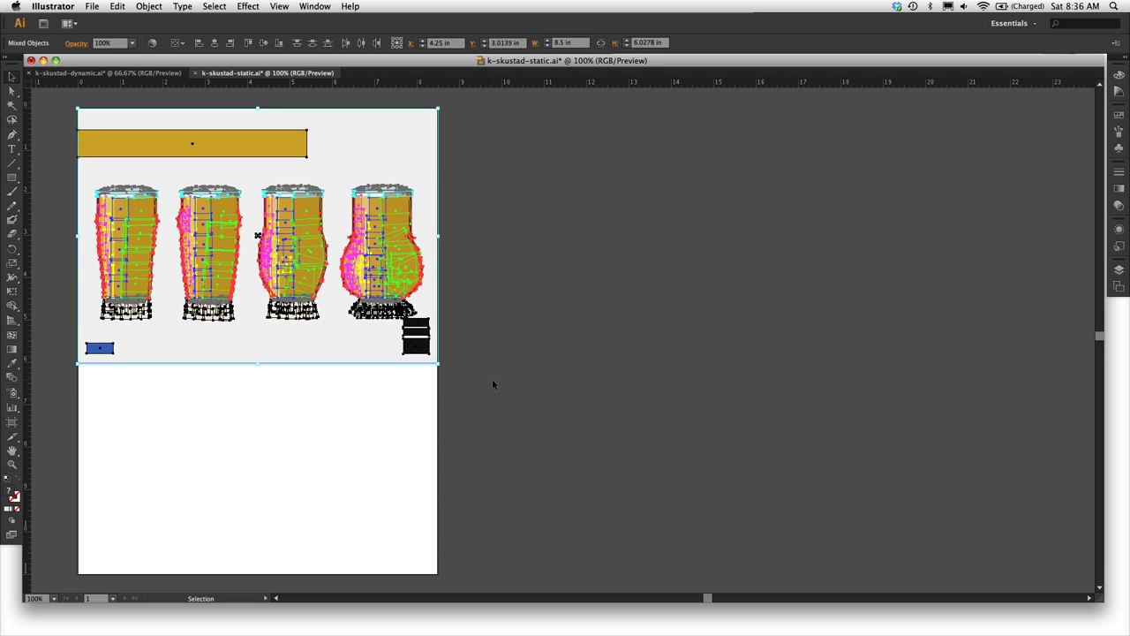
click(1120, 271)
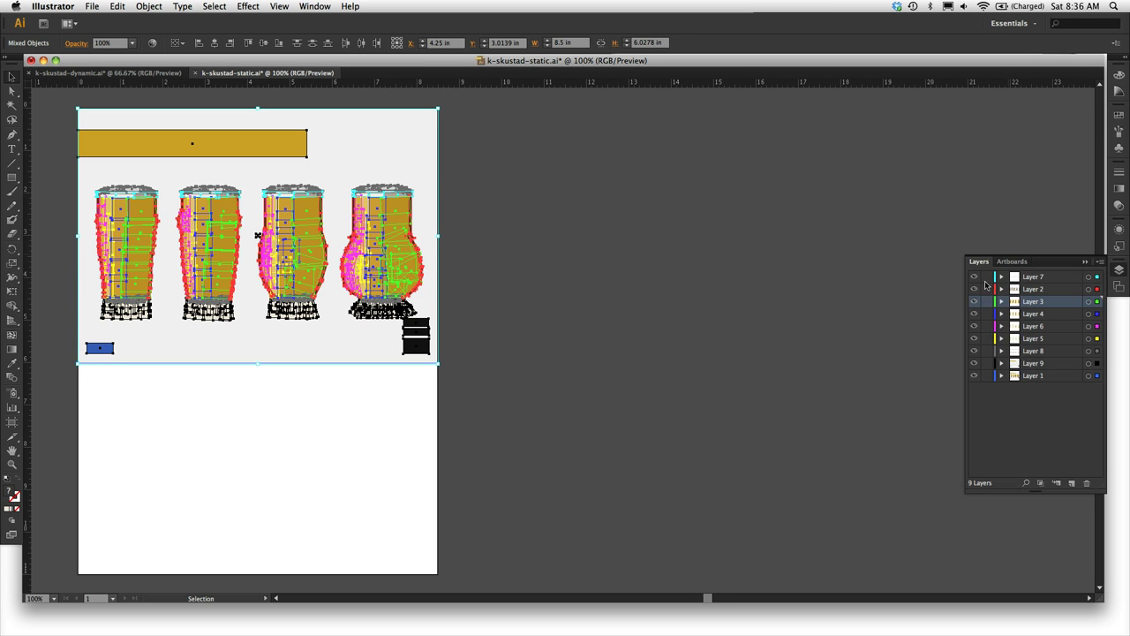
click(985, 363)
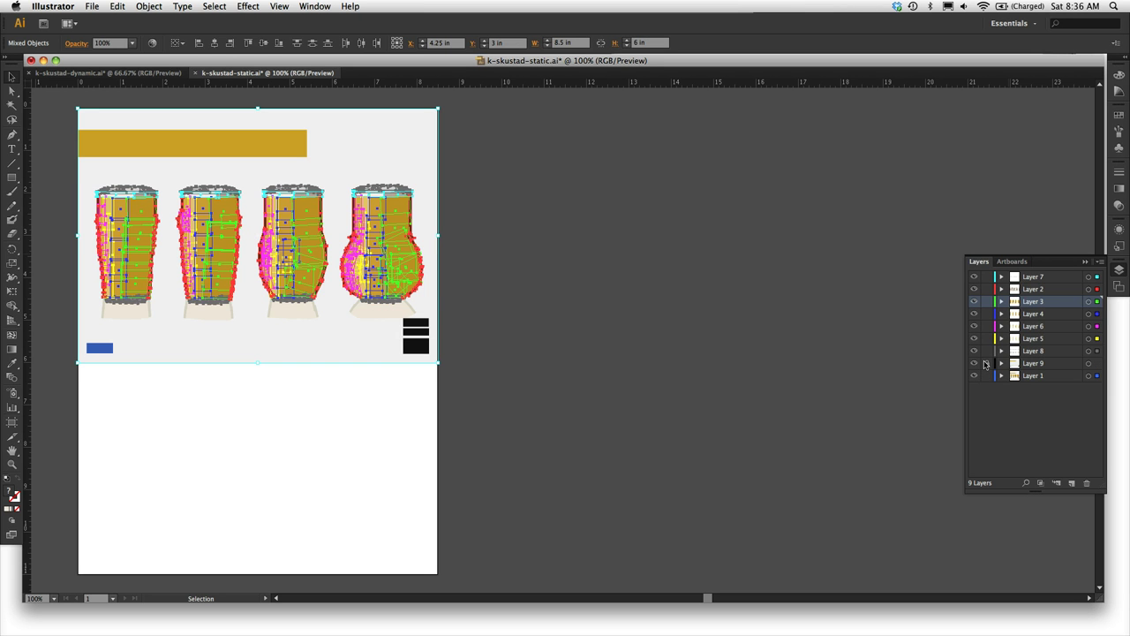
click(674, 305)
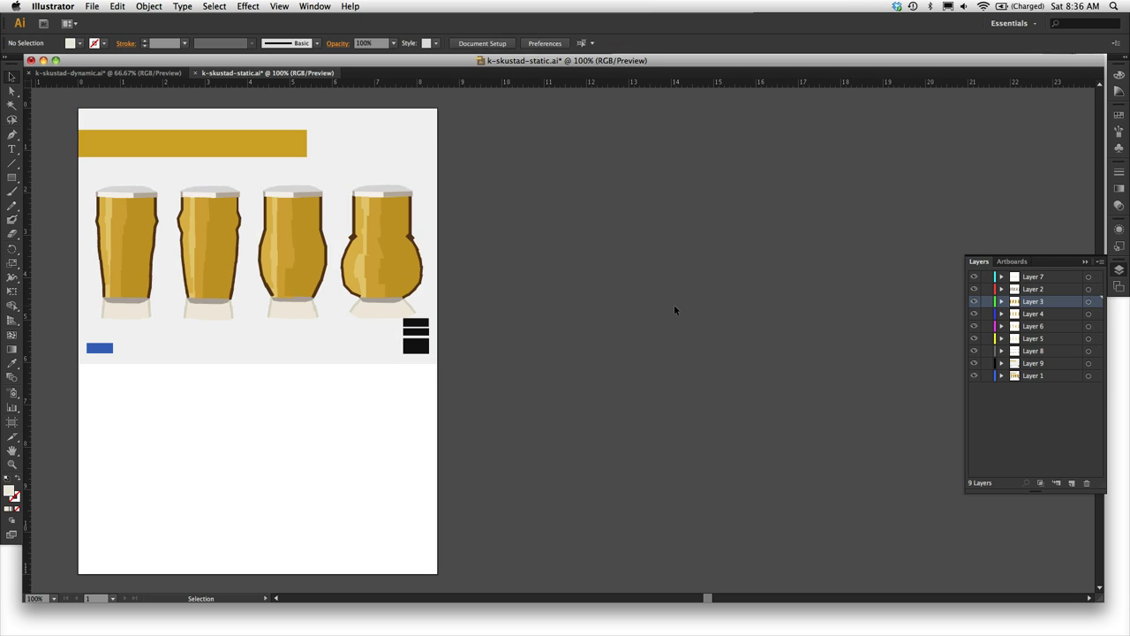
Step: Marquee-select the beer-glass artwork and copy it
drag(225, 177, 478, 385)
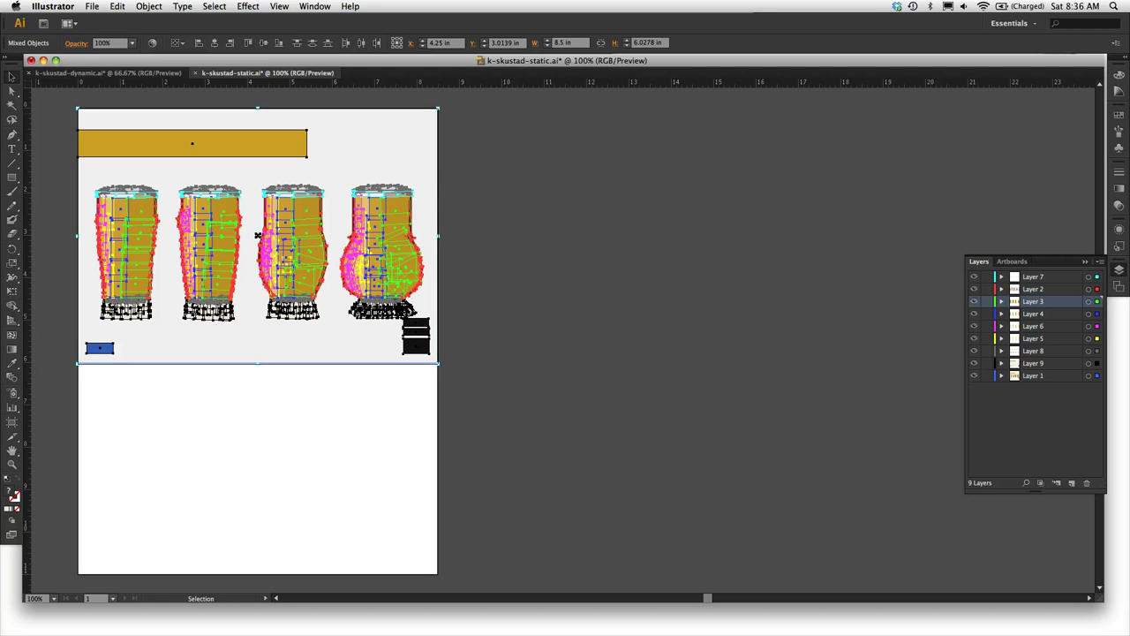
click(117, 7)
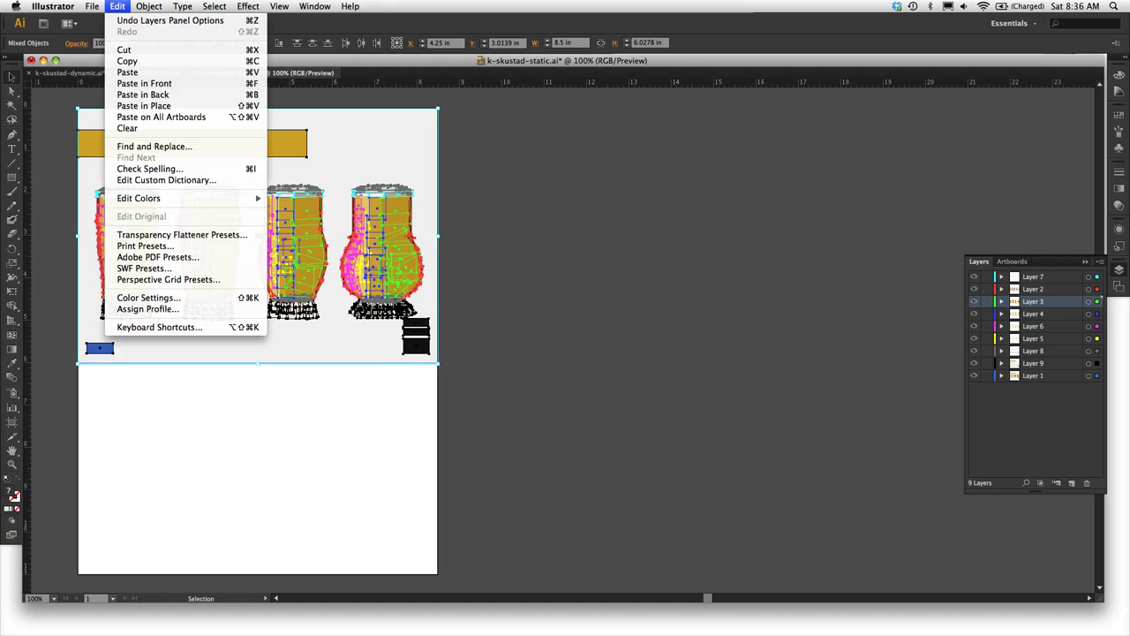
click(127, 61)
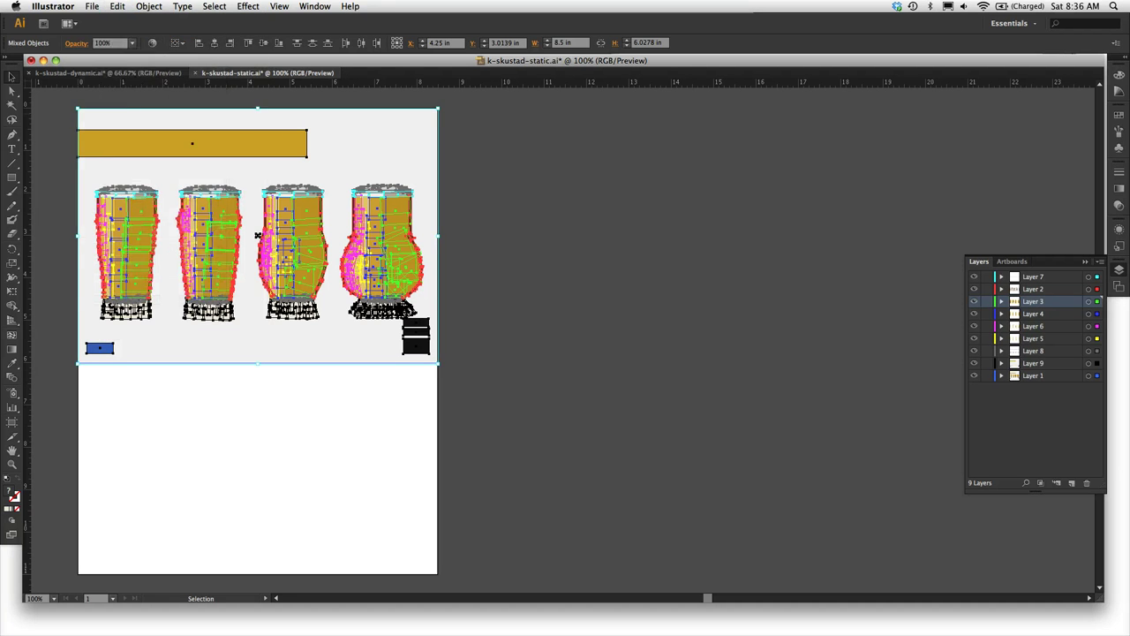
click(134, 73)
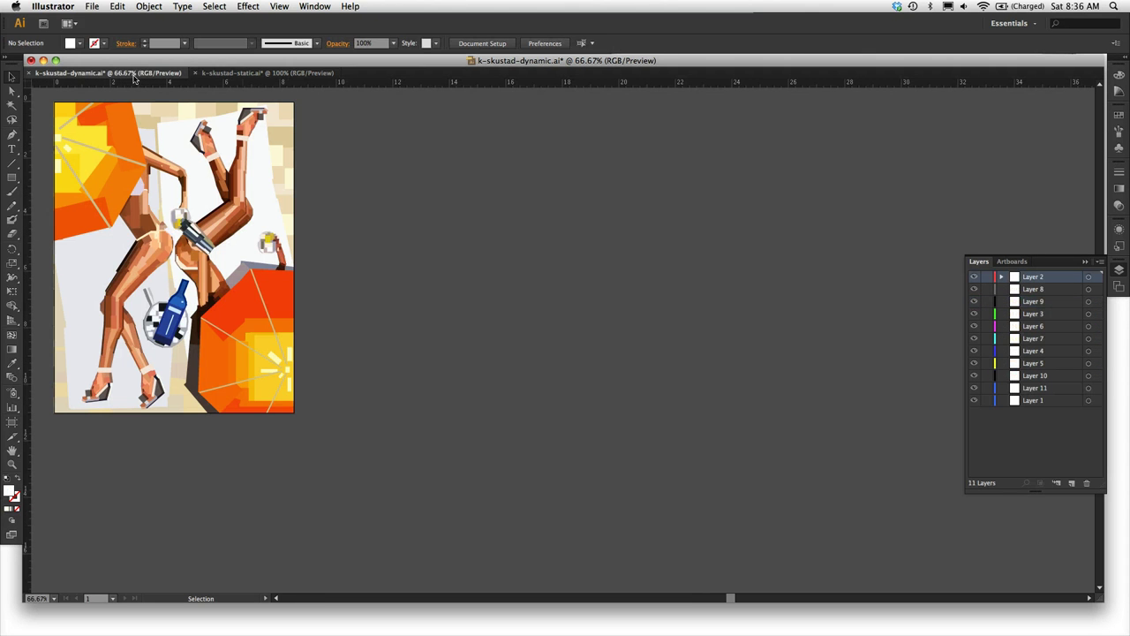
key(super+f)
key(super+a)
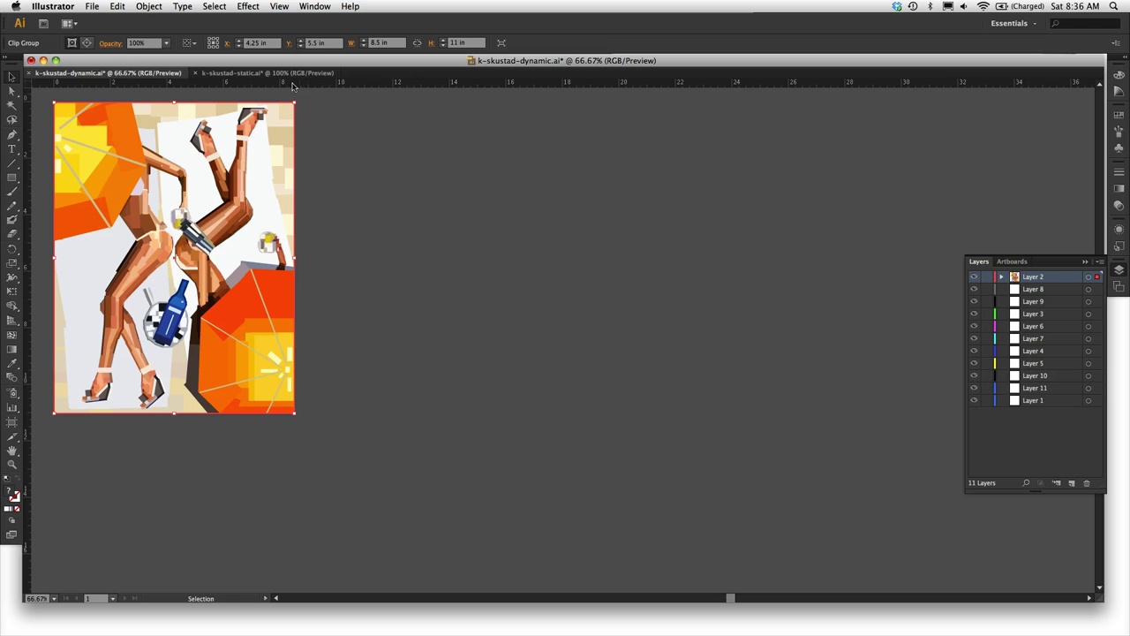
shift+click(281, 120)
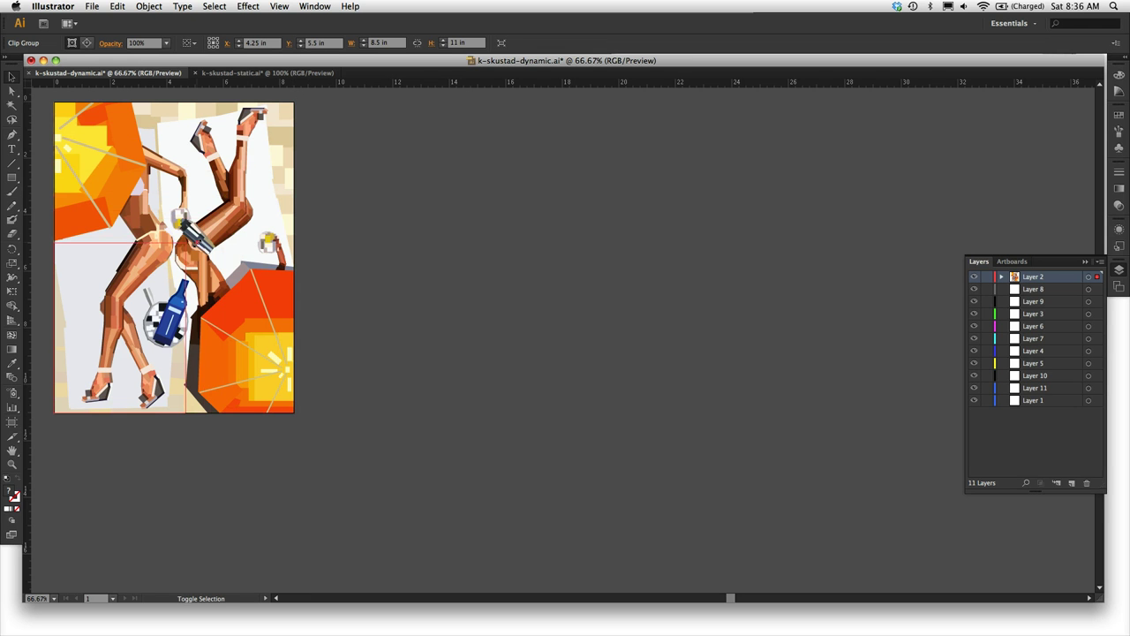
drag(293, 103, 185, 242)
drag(155, 280, 206, 161)
drag(105, 284, 167, 270)
Step: Paste the beer-glass artwork, shrink it, and move it onto the left artboard
click(184, 310)
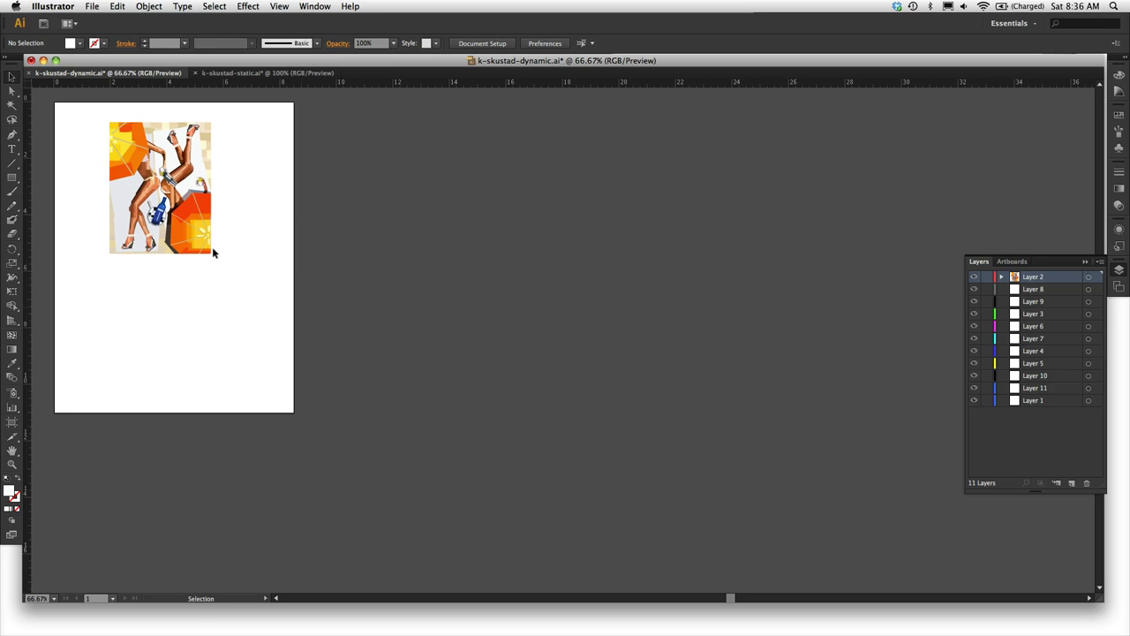
key(a)
key(super+v)
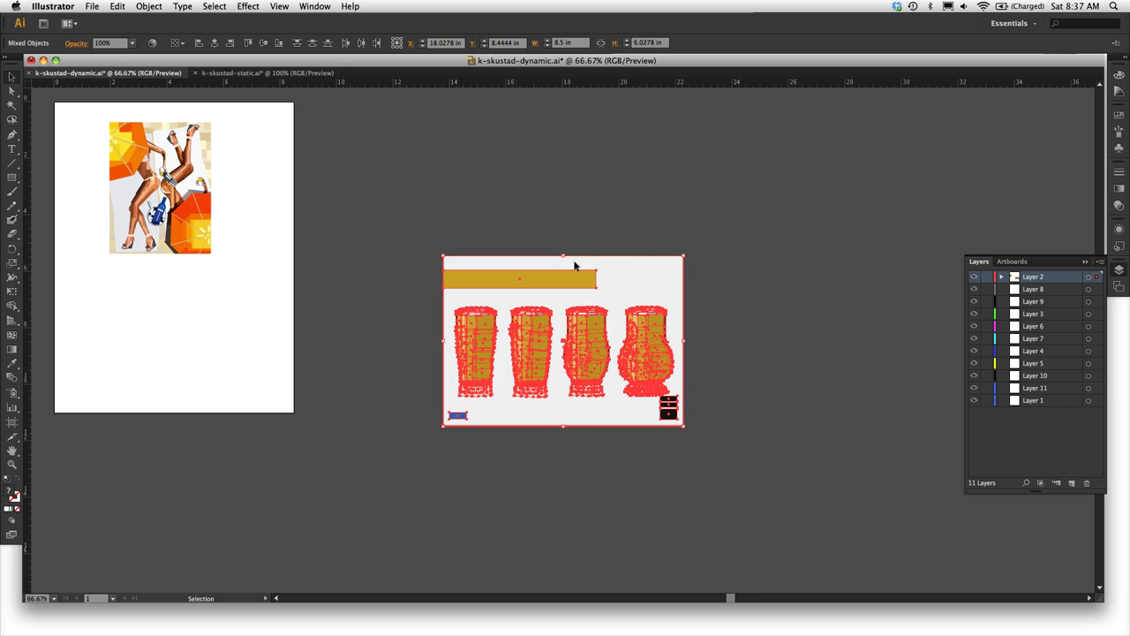
drag(683, 256, 606, 311)
drag(547, 358, 190, 327)
Step: Reposition the dancer poster so it lines up above the beer-glass artwork
click(187, 223)
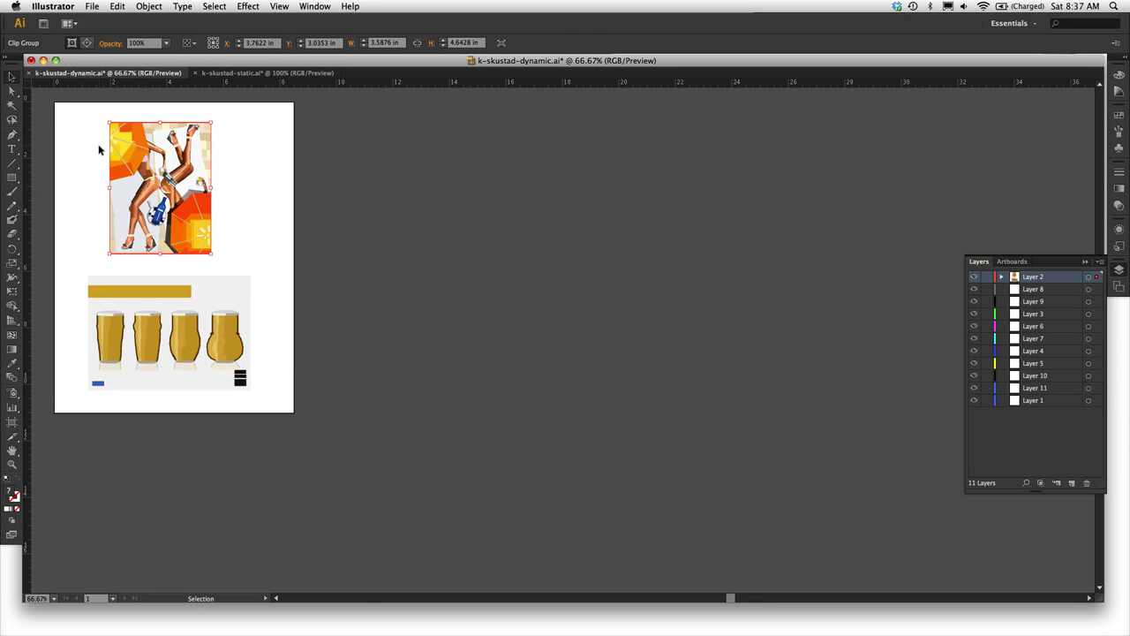
drag(99, 150, 223, 262)
drag(179, 215, 187, 224)
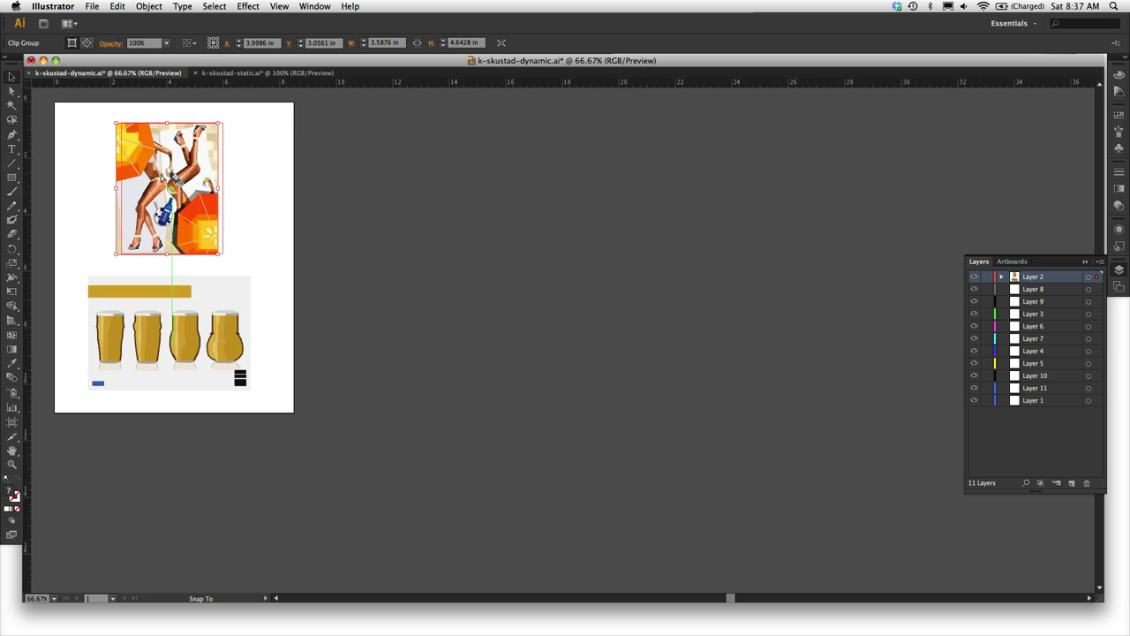
drag(161, 177, 176, 178)
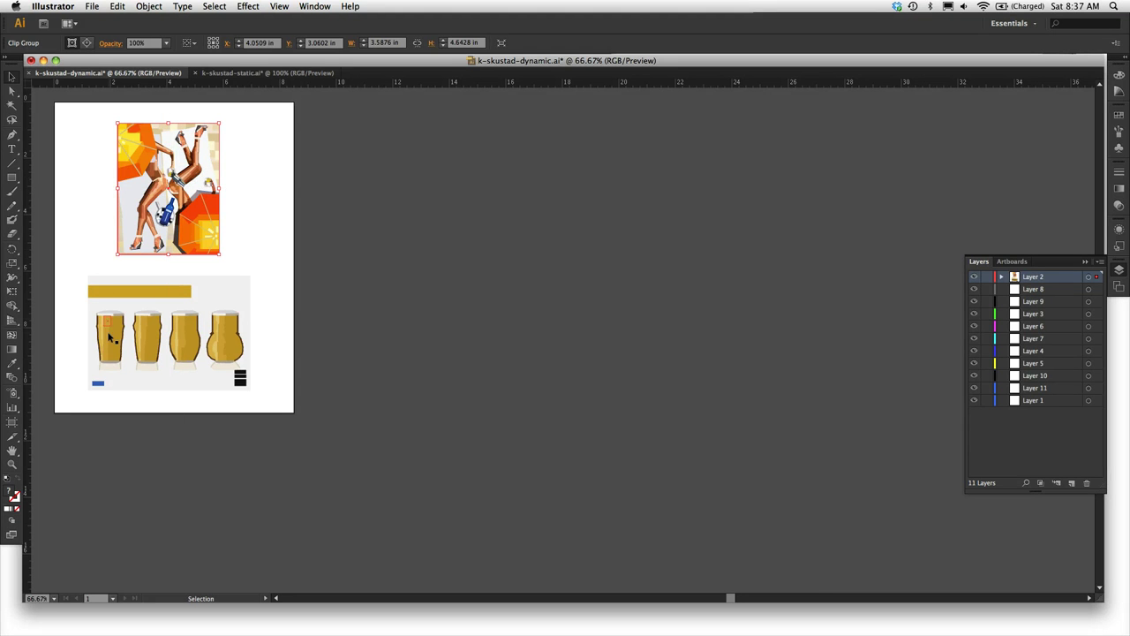
Step: Nudge the whole beer-glass panel slightly upward
drag(72, 270, 301, 412)
key(Up)
key(Up)
key(Up)
key(Up)
key(Up)
key(Up)
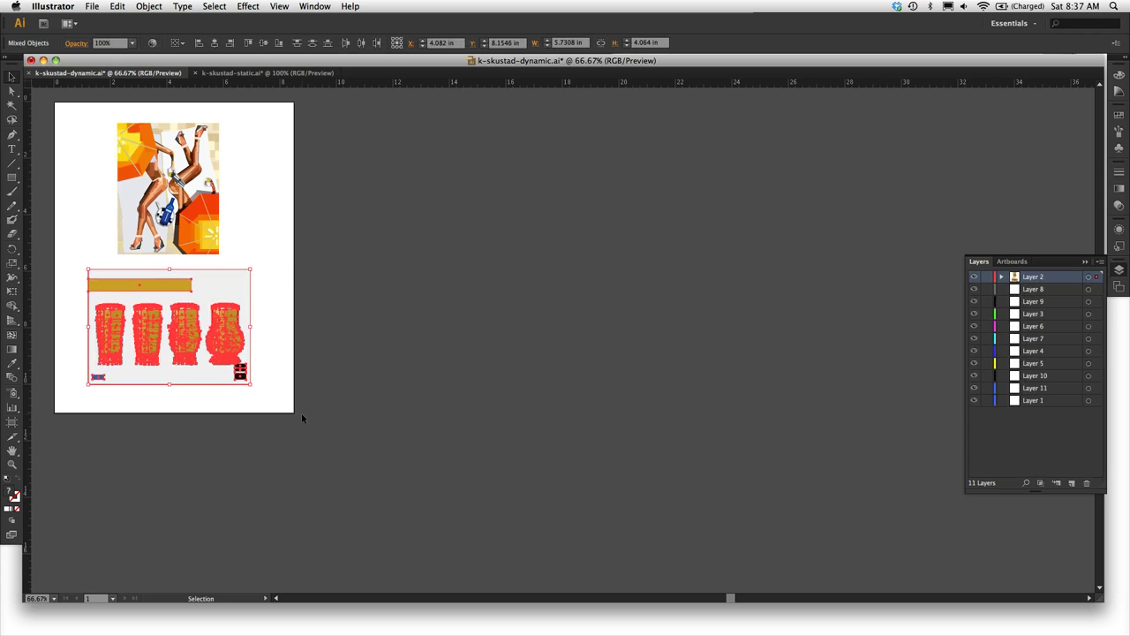
click(301, 418)
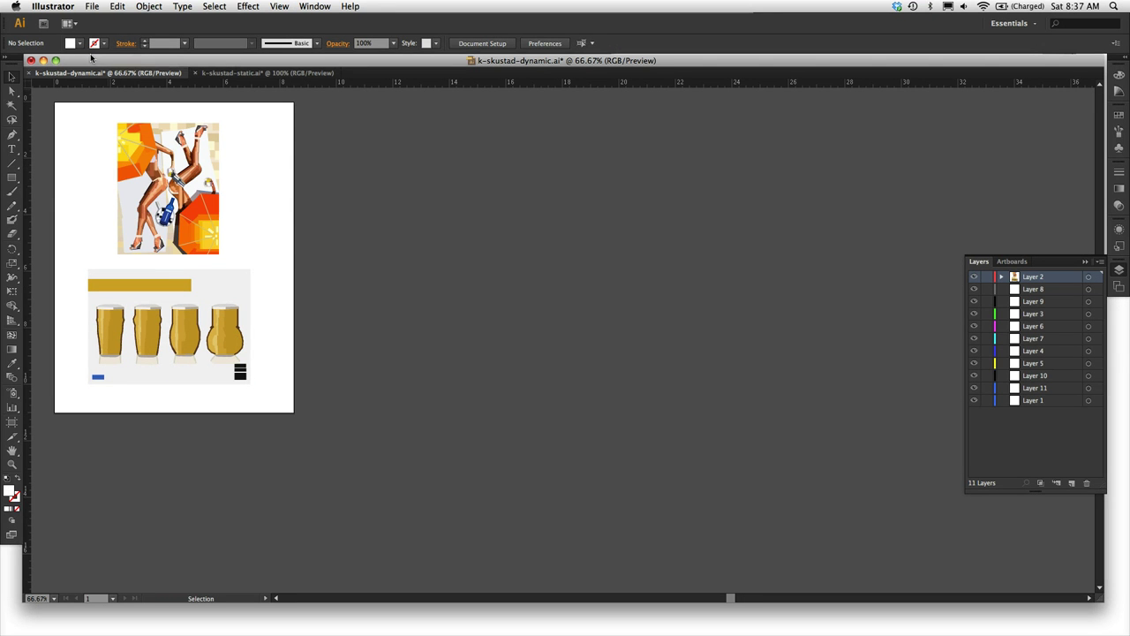
Step: Save the layout as x-burrough.ai in the Desktop's x-burrough folder with default Illustrator options
click(92, 6)
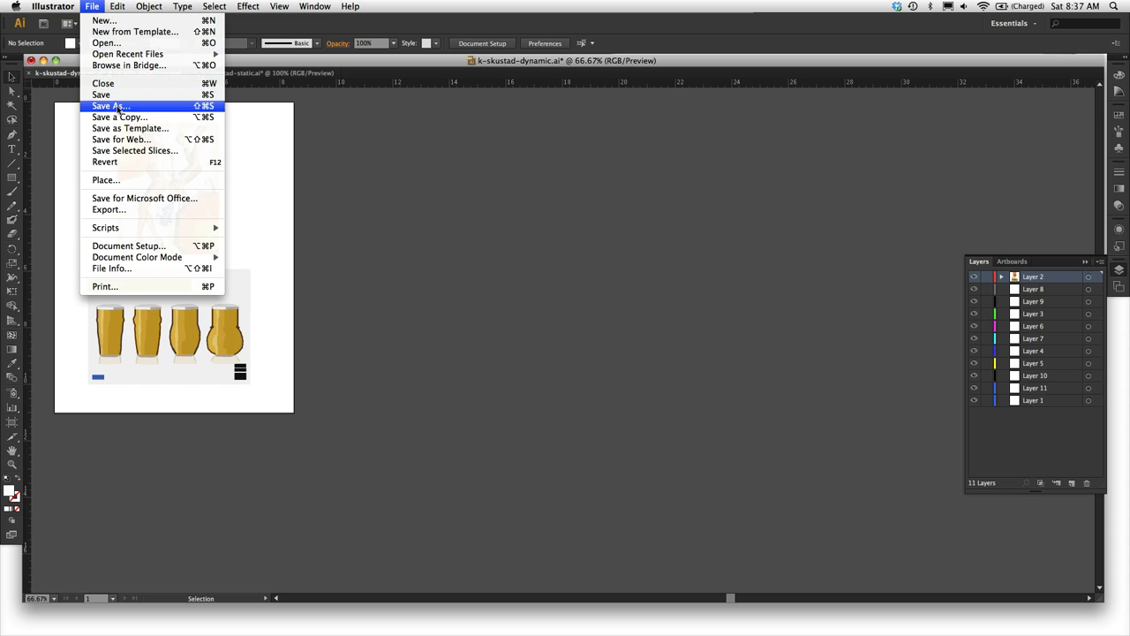
click(117, 107)
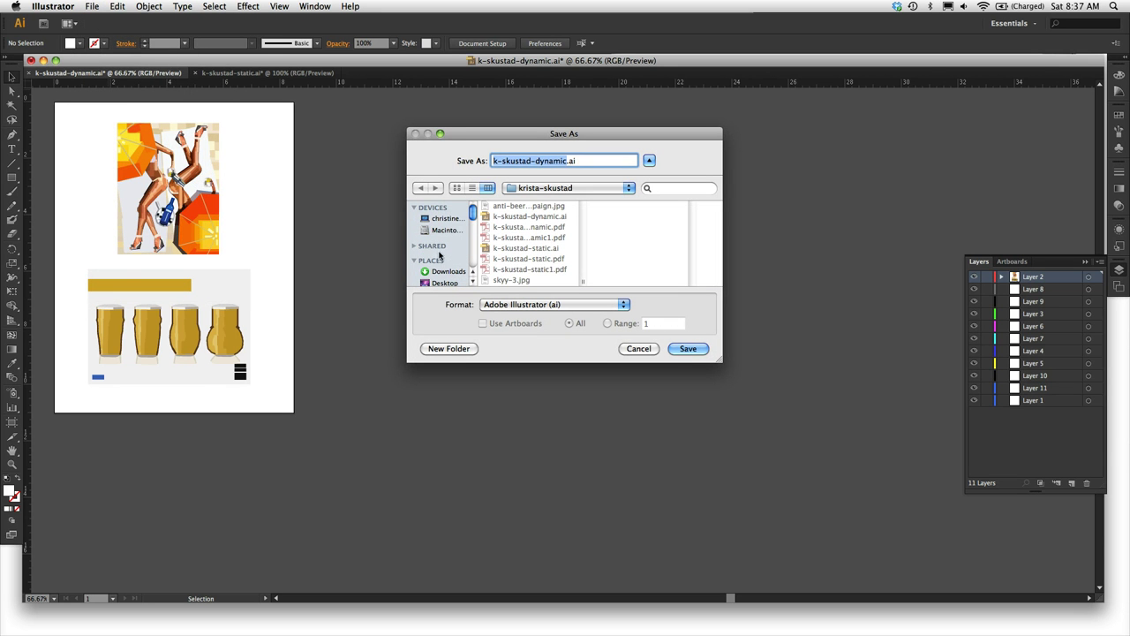
click(445, 282)
click(500, 218)
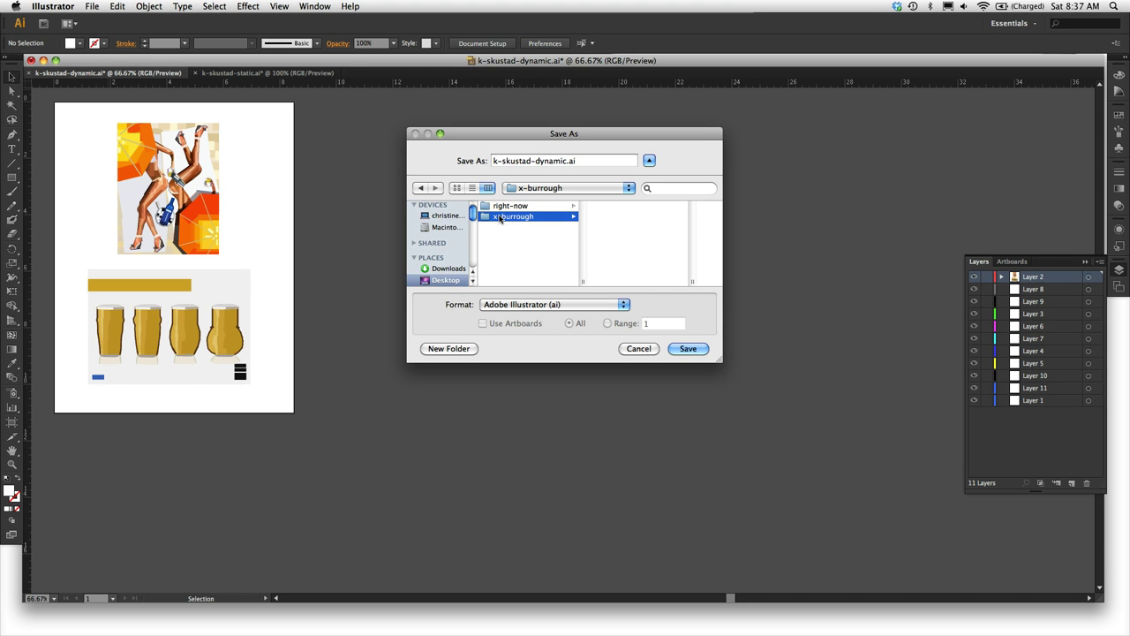
double_click(553, 164)
drag(554, 163, 442, 160)
text(x-burrough)
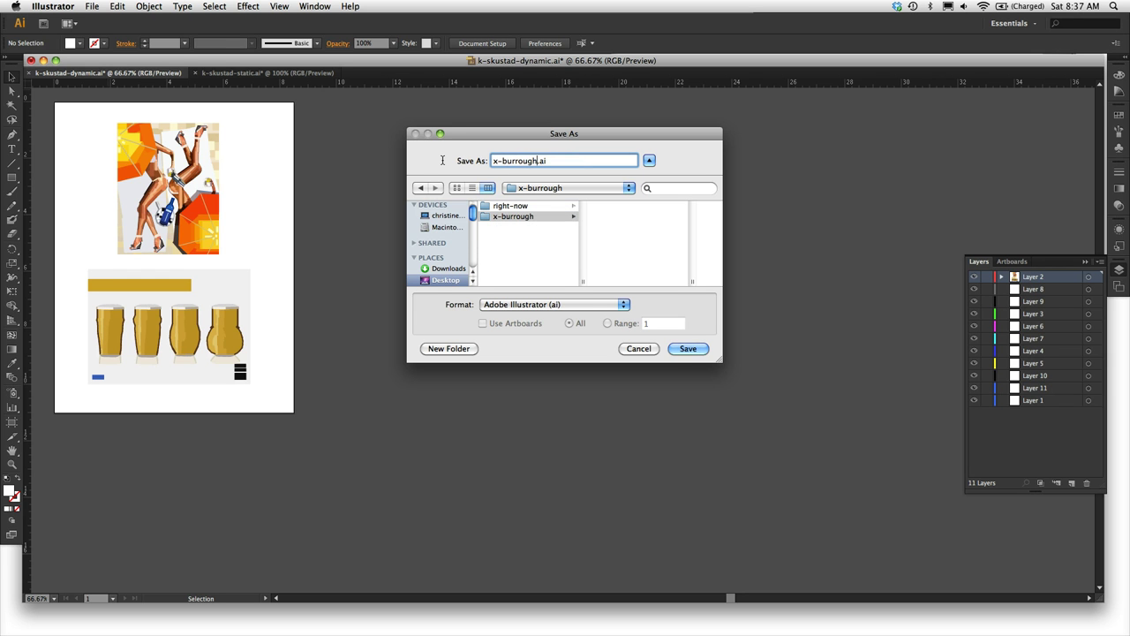
key(Return)
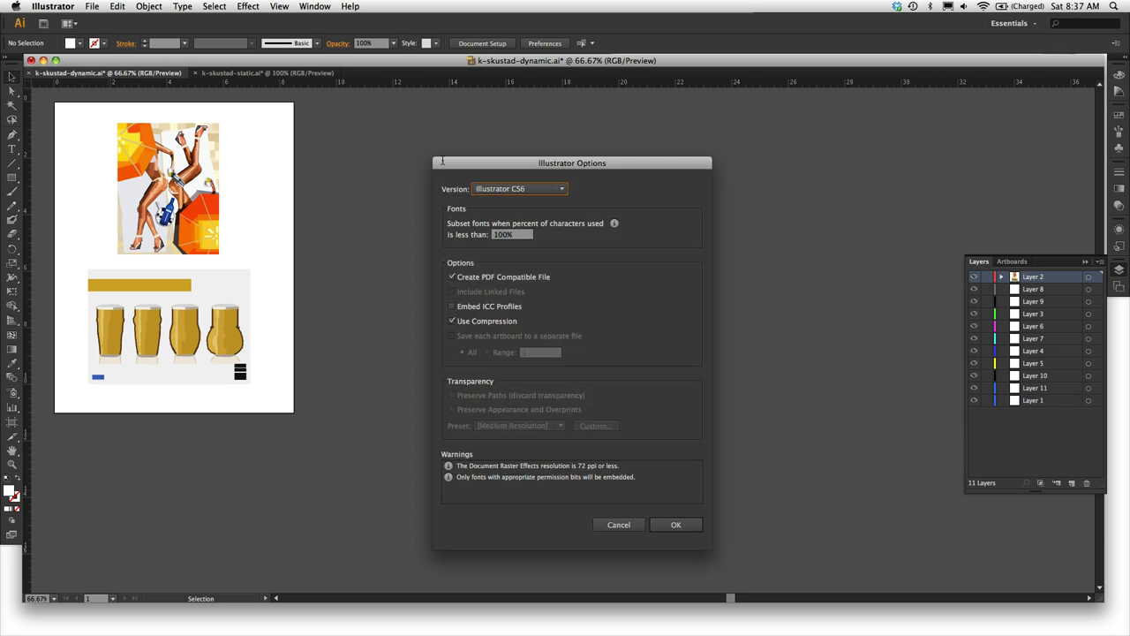
click(677, 526)
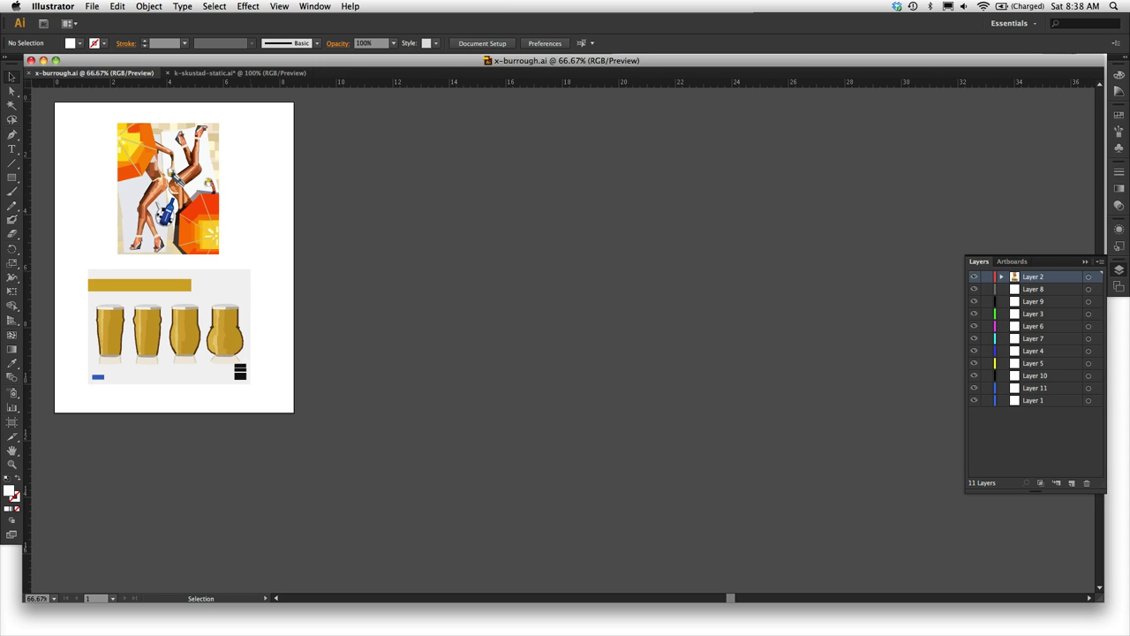
Step: Save a copy as x-burrough.pdf in Adobe PDF format with the Illustrator Default preset
click(91, 6)
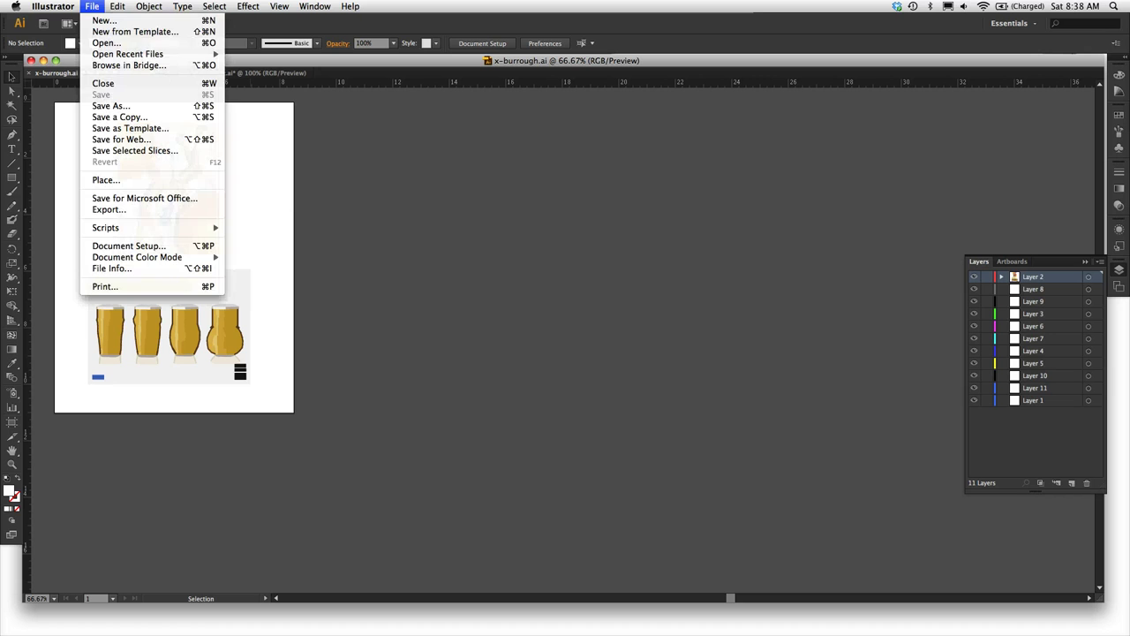
click(115, 106)
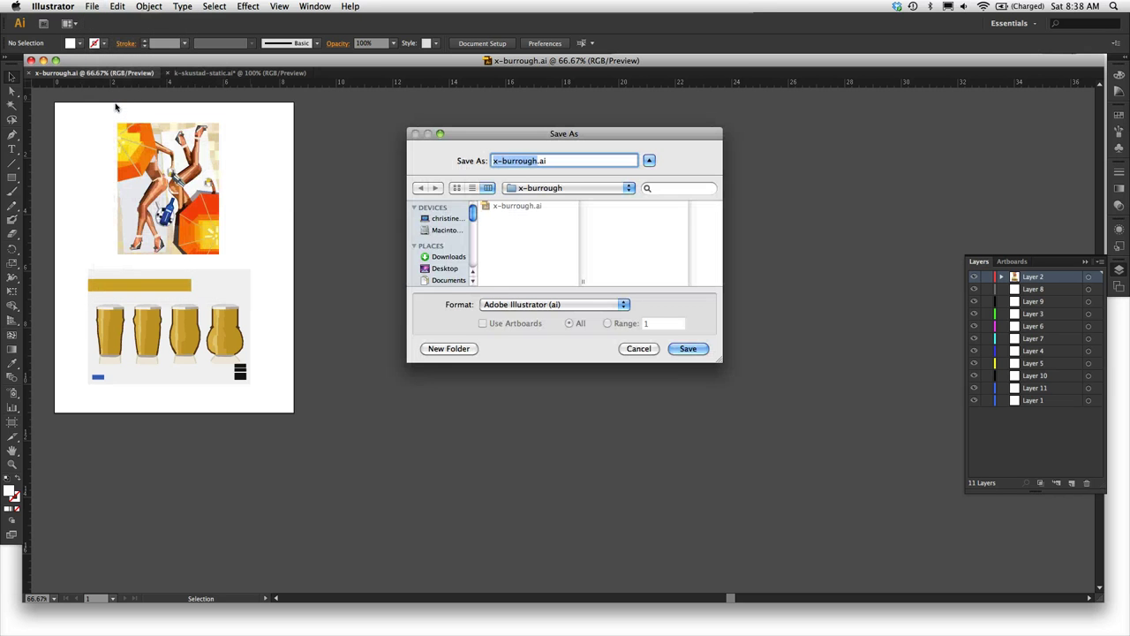
click(532, 304)
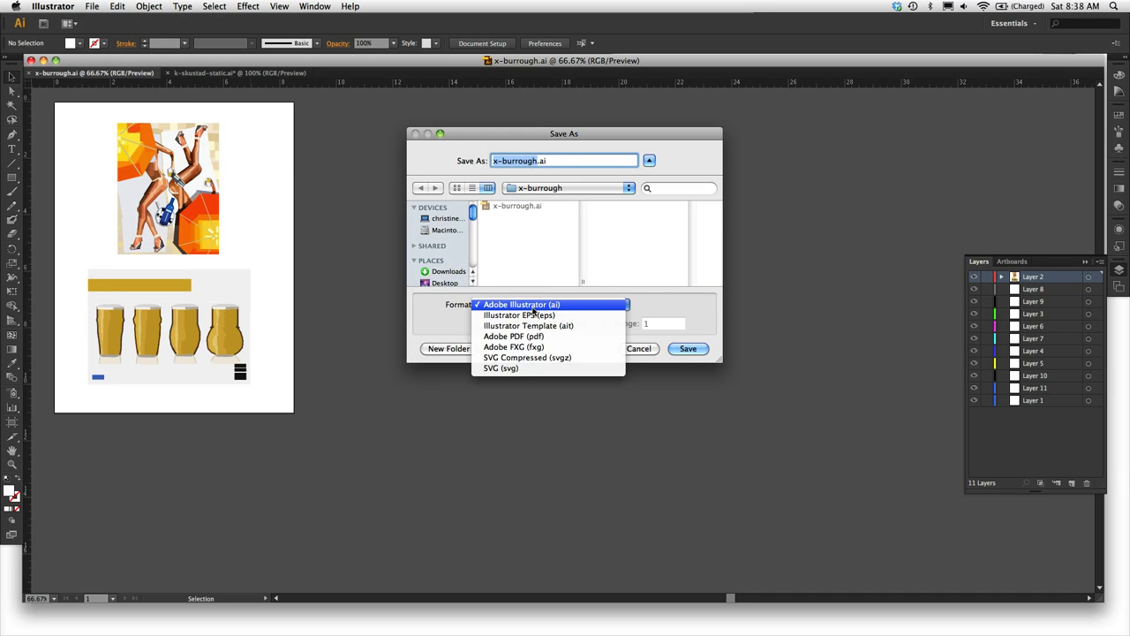
click(540, 336)
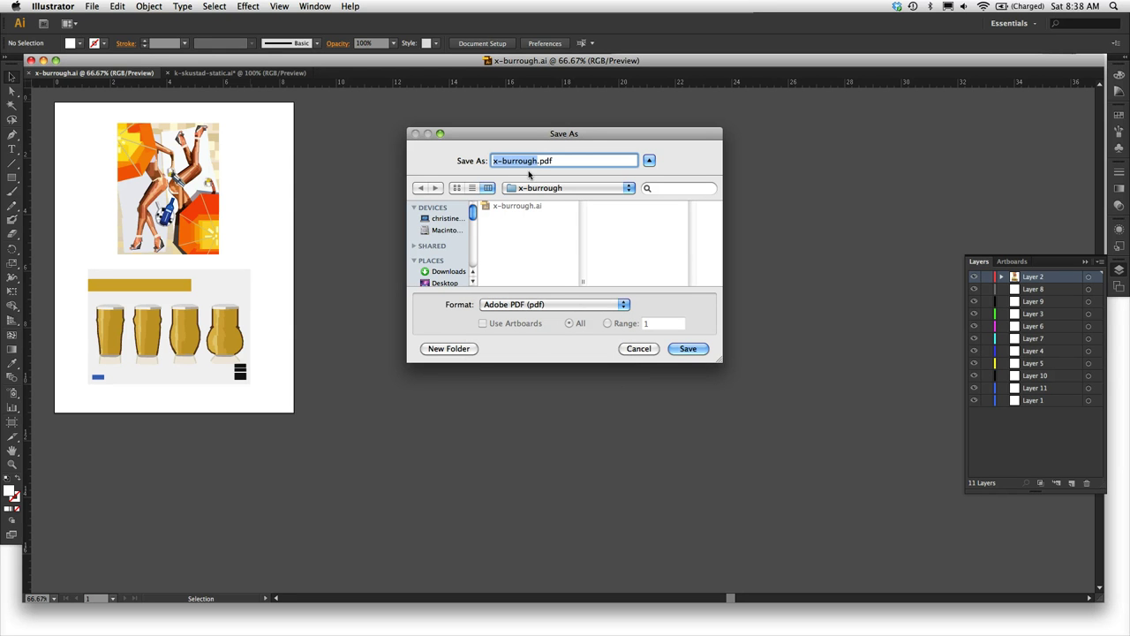
click(684, 351)
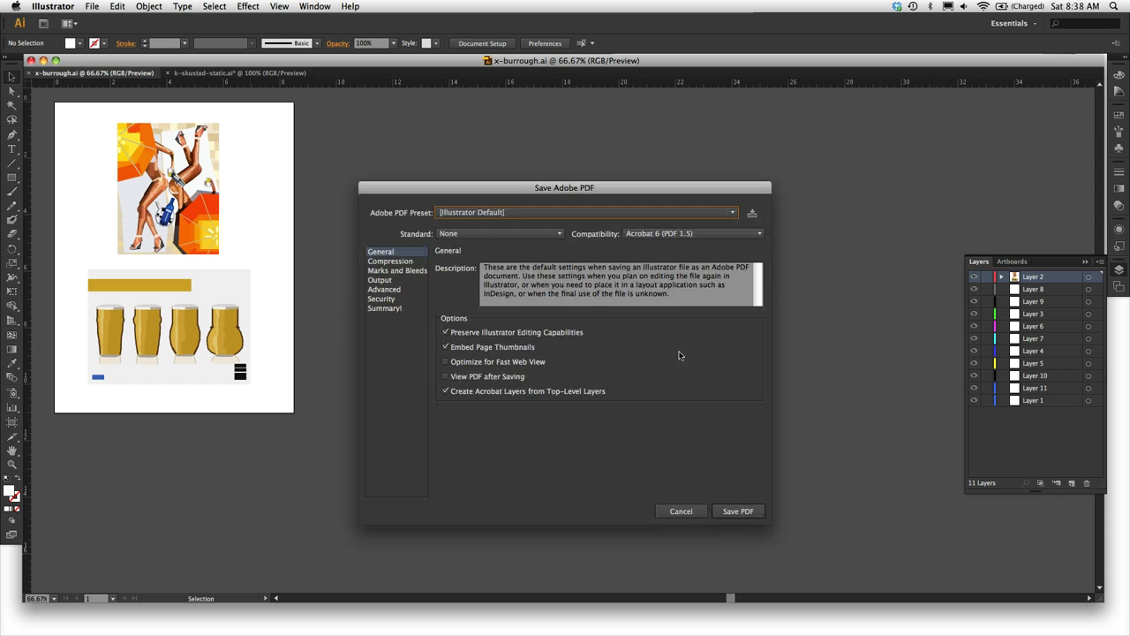
click(737, 510)
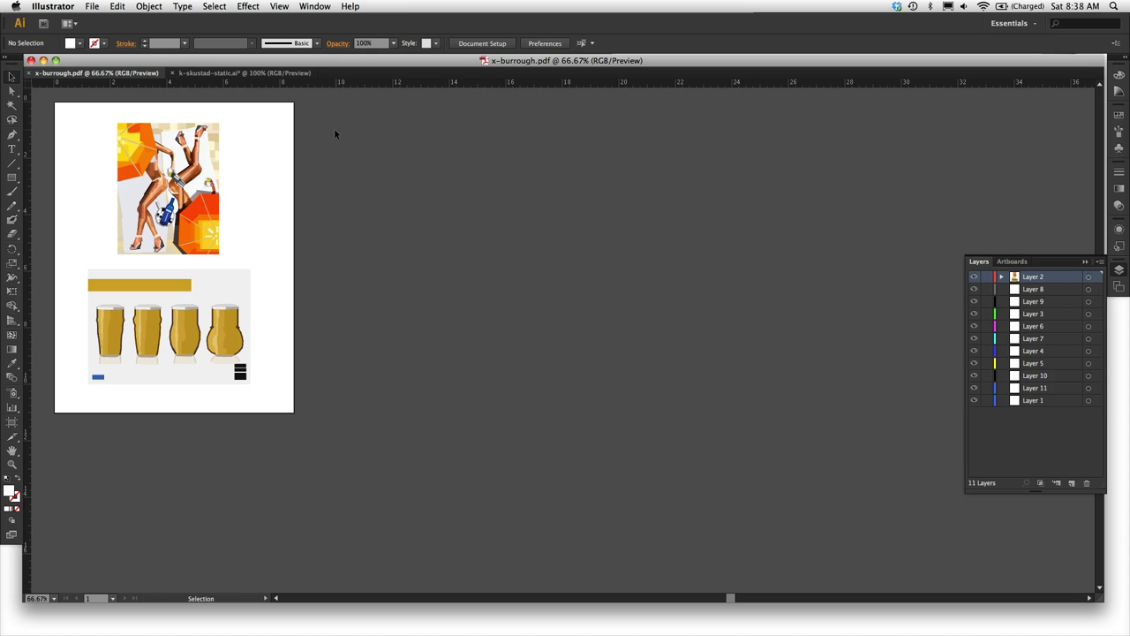
Step: In Finder, open x-burrough at the top right and copy skyy-3.jpg and anti-beer-campaign.jpg into it
key(super+Tab)
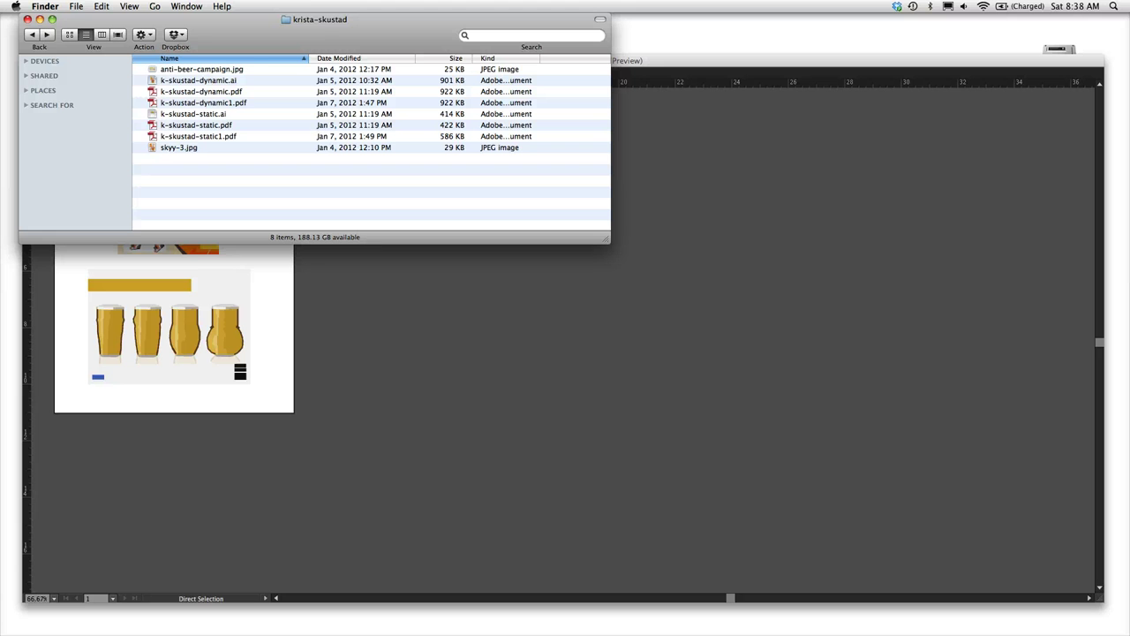
click(186, 6)
click(593, 15)
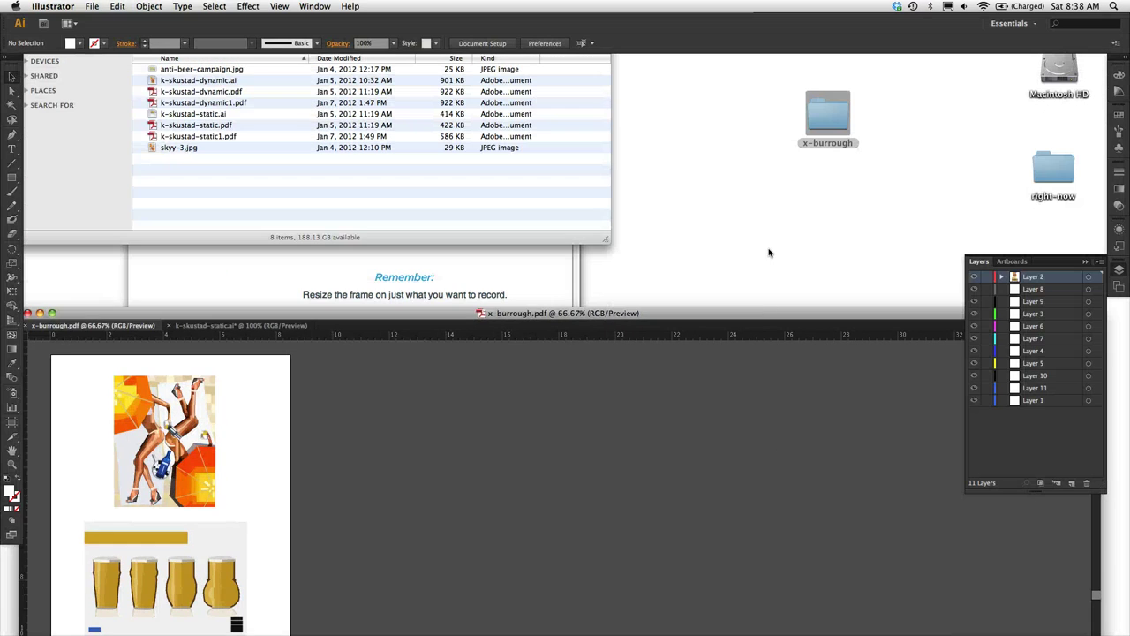
double_click(827, 115)
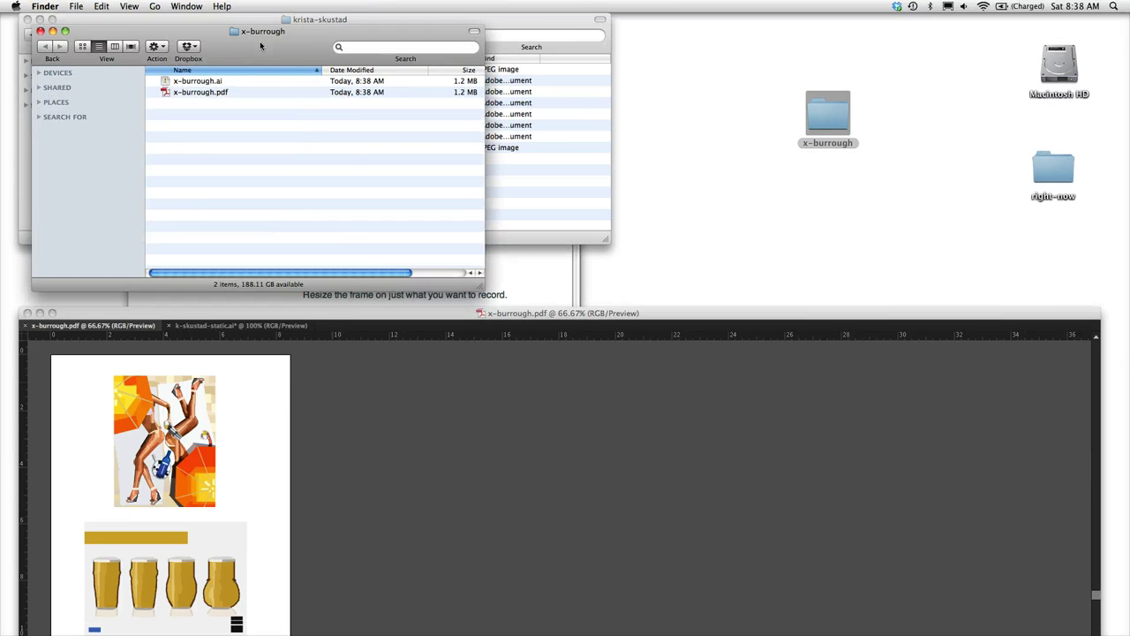
drag(458, 45, 606, 128)
drag(495, 102, 932, 57)
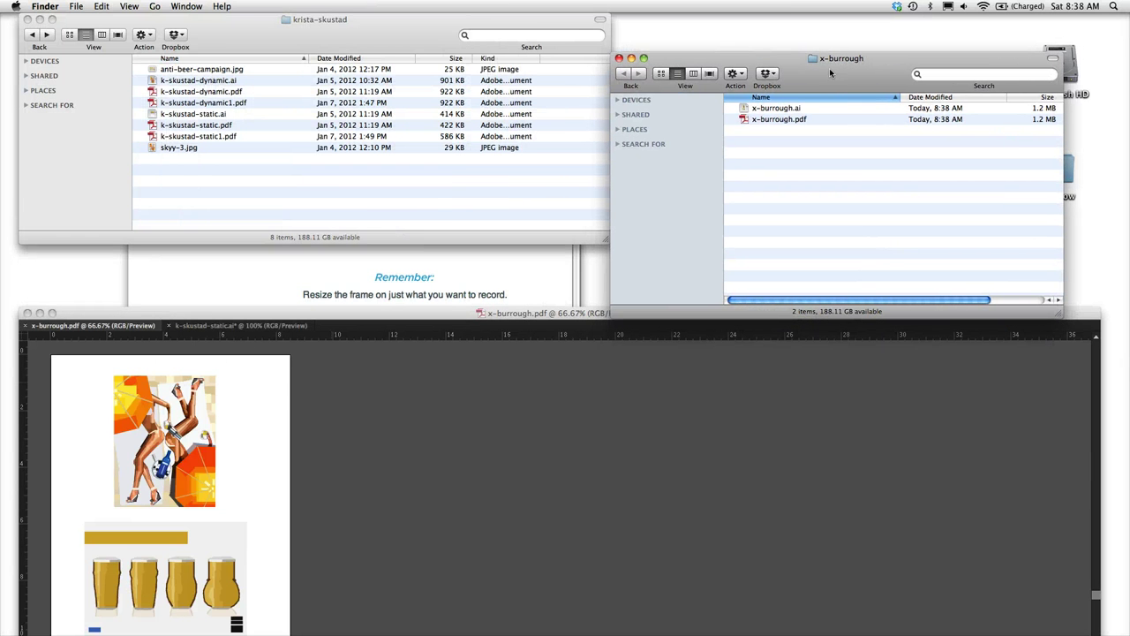
drag(196, 149, 814, 182)
drag(222, 68, 732, 202)
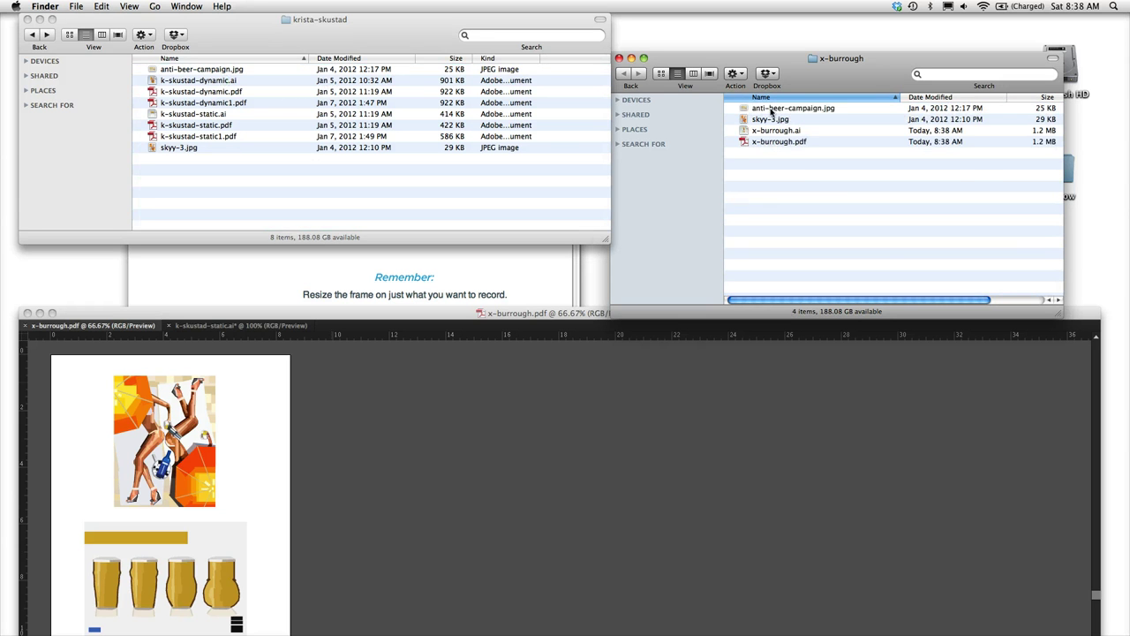
Step: Preview anti-beer-campaign.jpg and skyy-3.jpg from the x-burrough folder
click(771, 109)
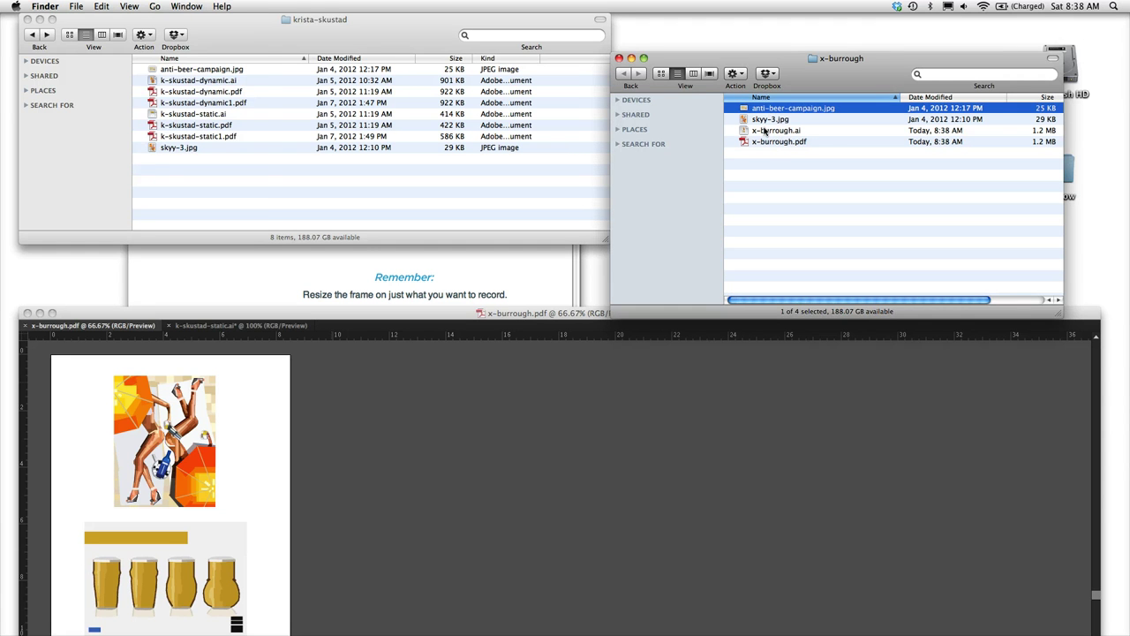
double_click(768, 109)
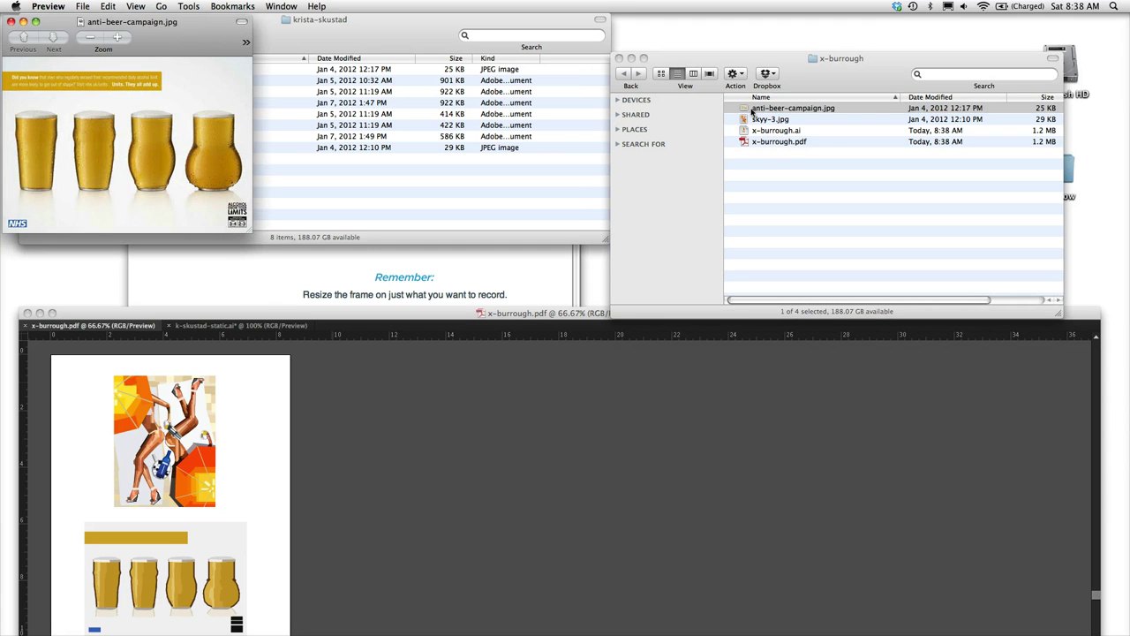
key(super+q)
double_click(768, 119)
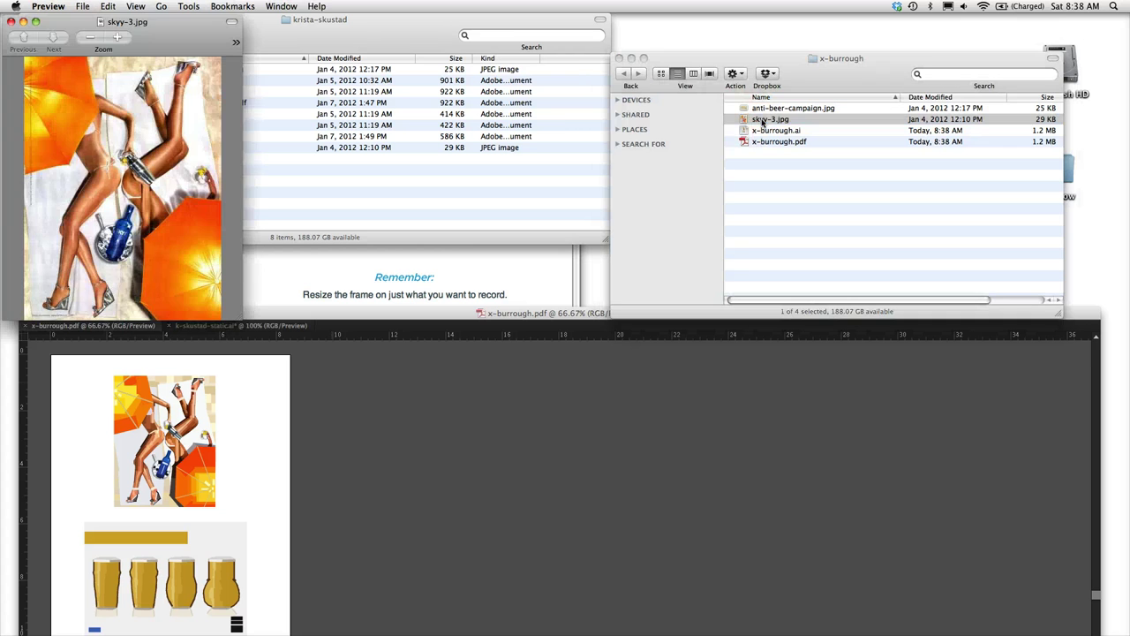
key(super+w)
Step: Rename skyy-3.jpg to dynamic.jpg and anti-beer-campaign.jpg to static.jpg
click(768, 118)
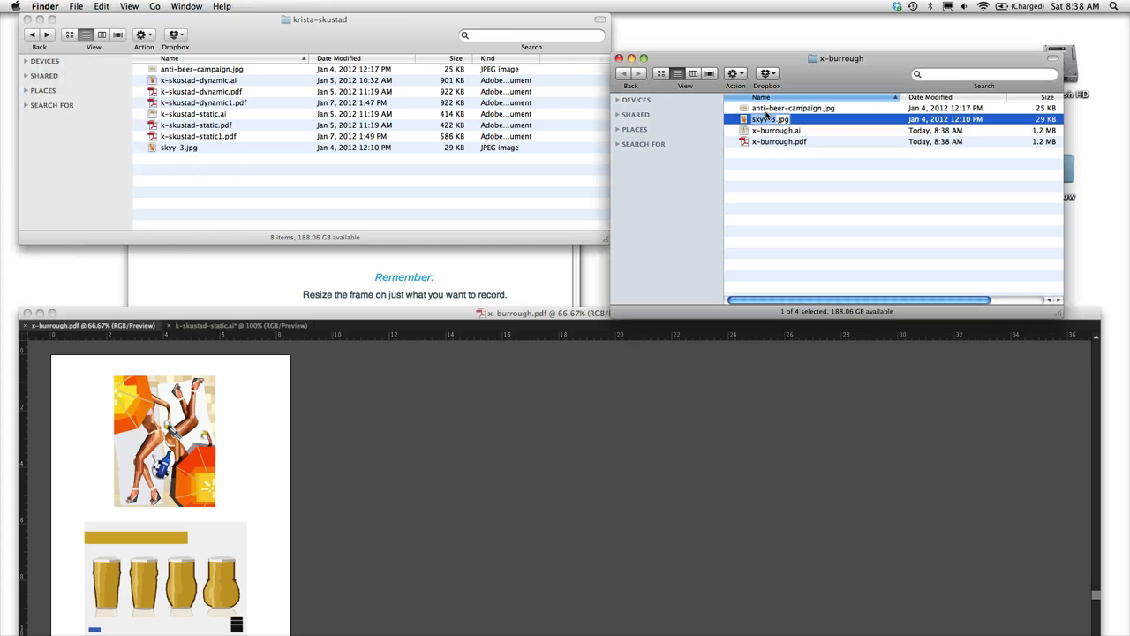
text(dynamic)
key(Return)
click(780, 109)
click(780, 109)
text(static)
key(Return)
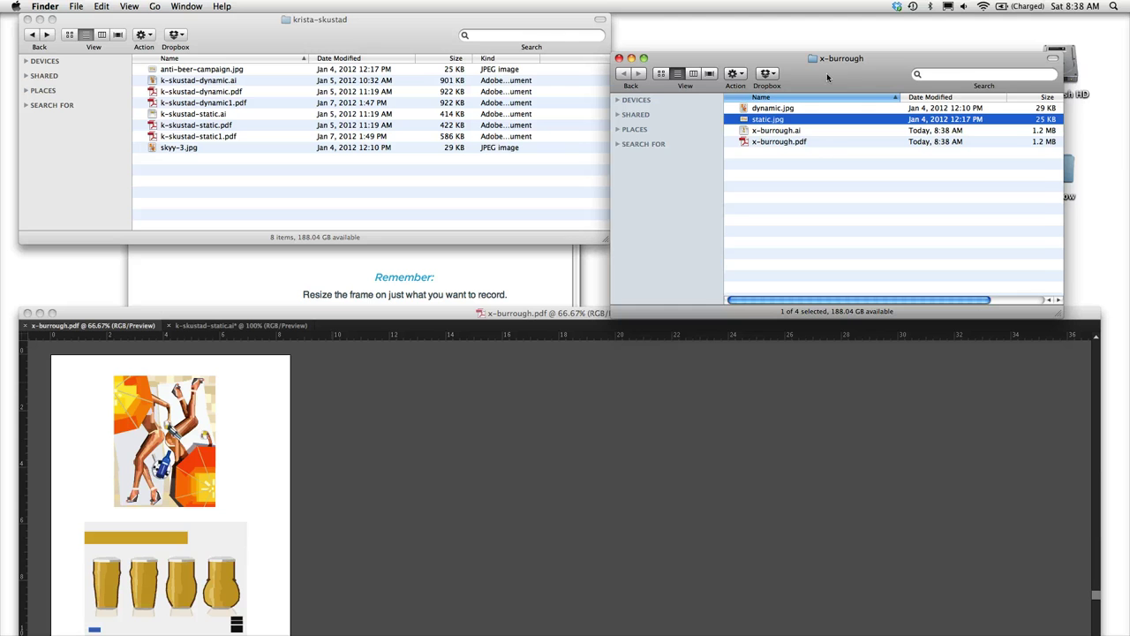
Step: Check the four files in x-burrough, then close the folder window
drag(830, 76, 809, 77)
click(759, 108)
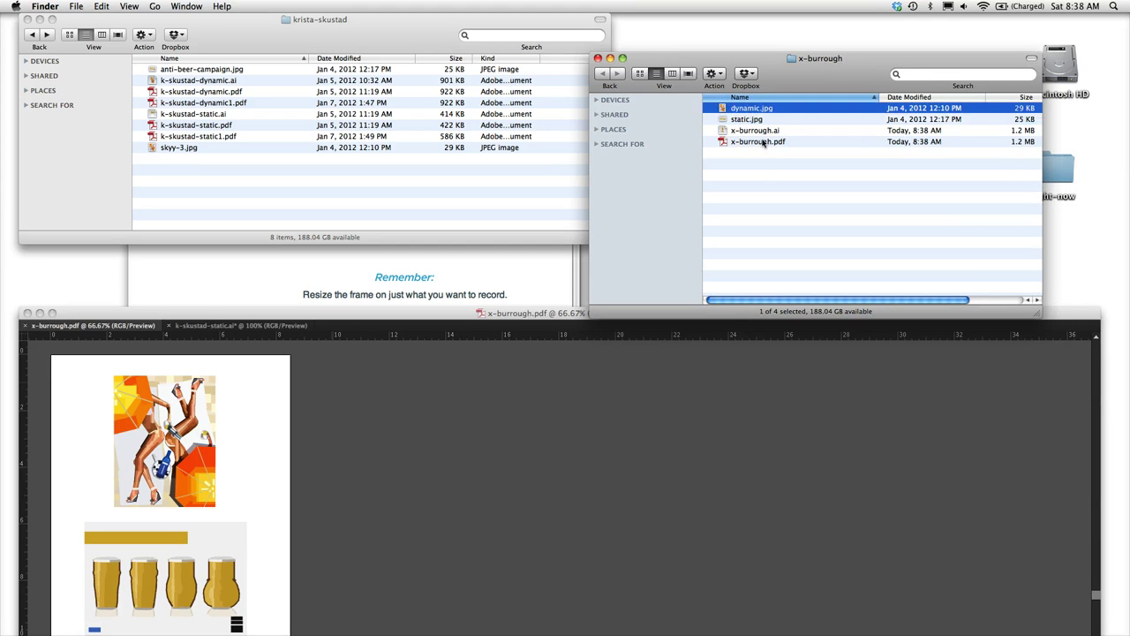
shift+click(764, 142)
click(760, 181)
key(super+w)
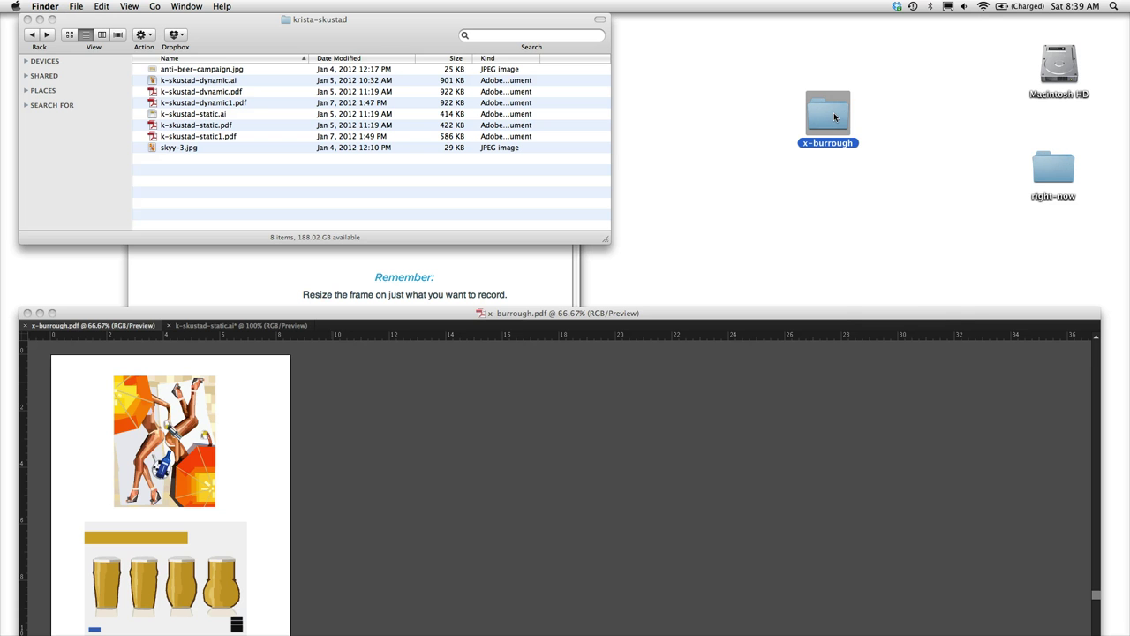
Step: Compress the x-burrough desktop folder into x-burrough.zip and position the archive directly beneath it
right_click(835, 117)
click(872, 167)
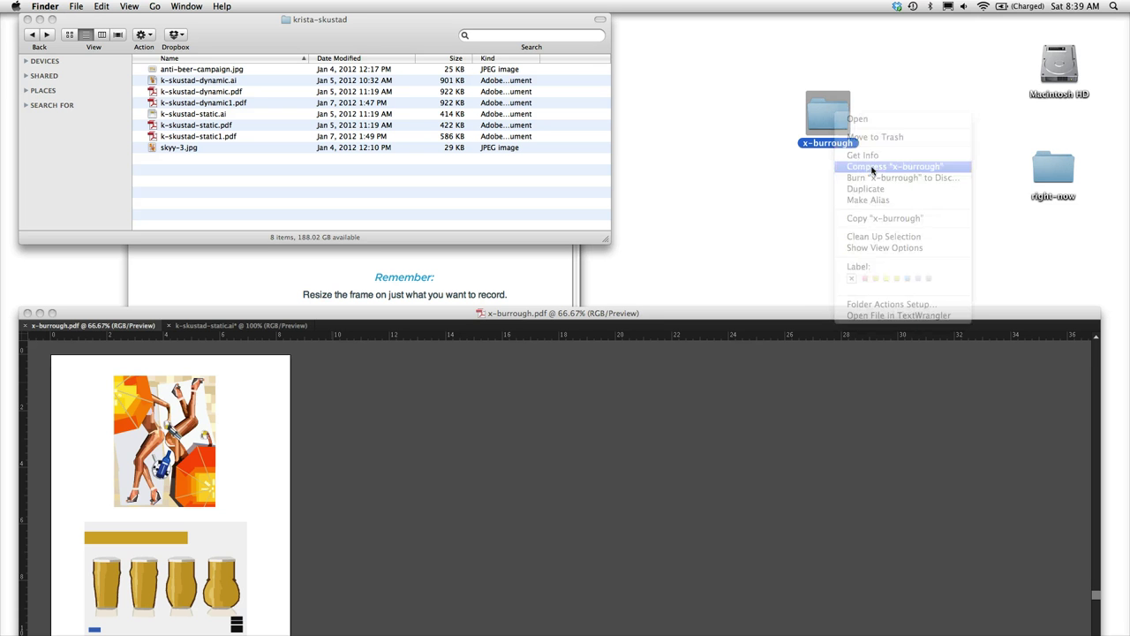
drag(1077, 251, 805, 184)
click(888, 189)
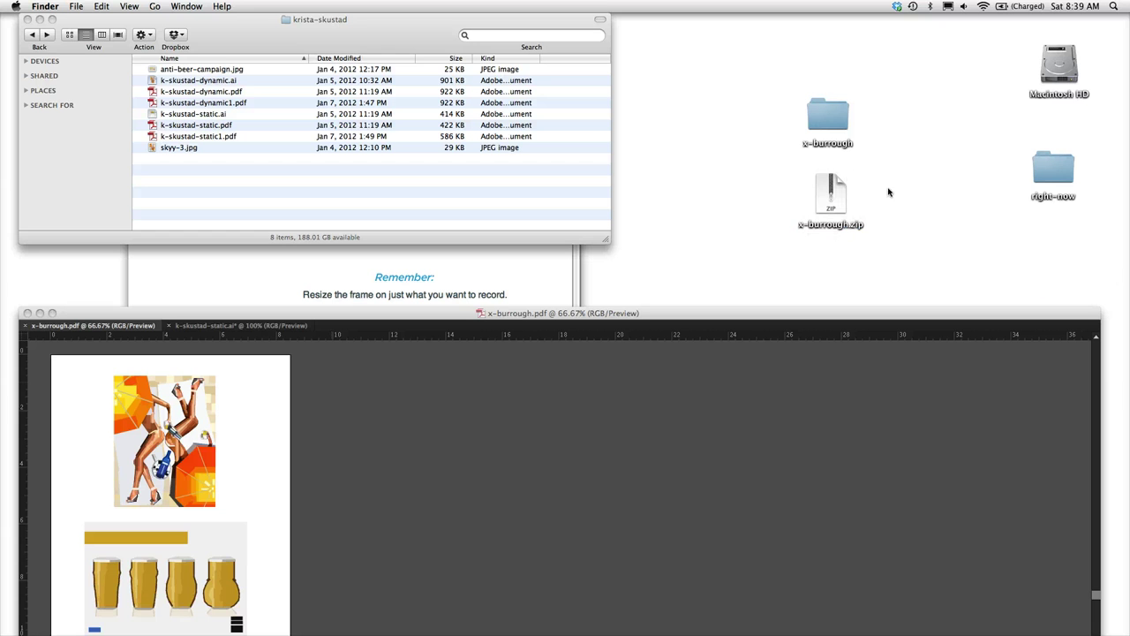
click(837, 226)
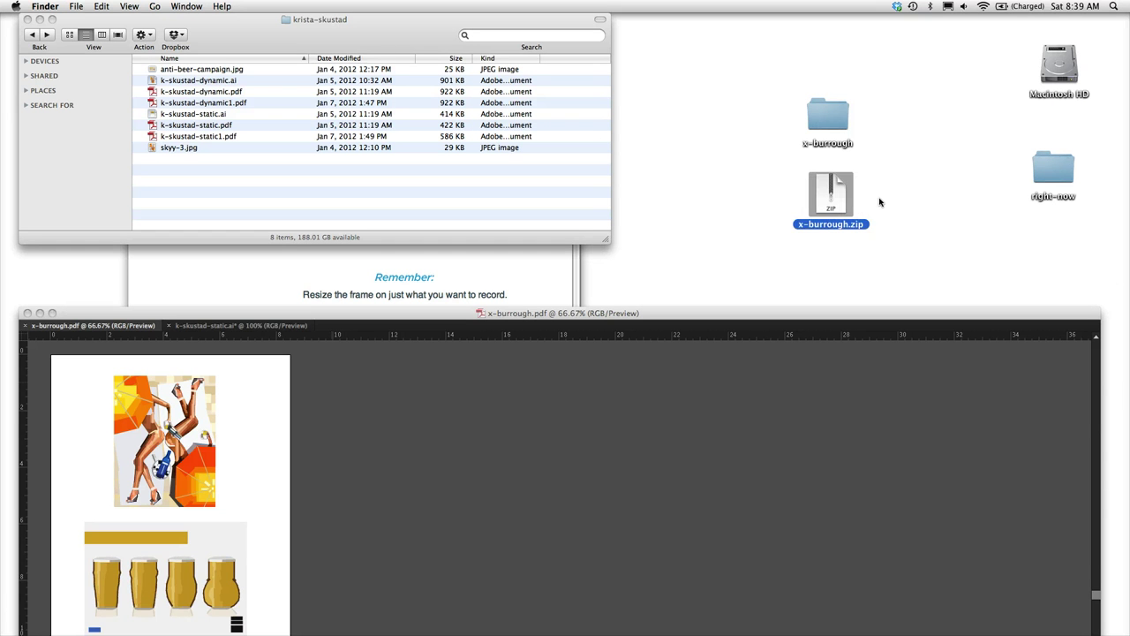